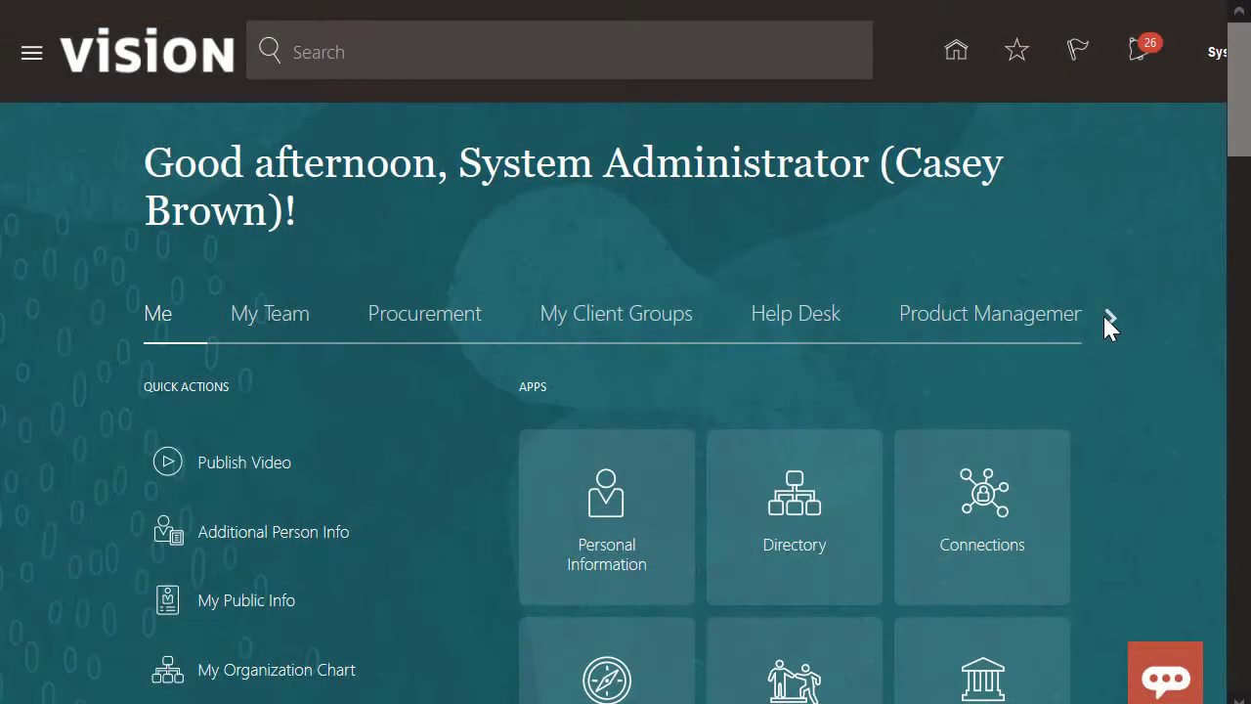
Open Setup and Maintenance from the Others apps and switch the setup offering to Fusion Accounting Hub.
click(1107, 317)
click(1107, 317)
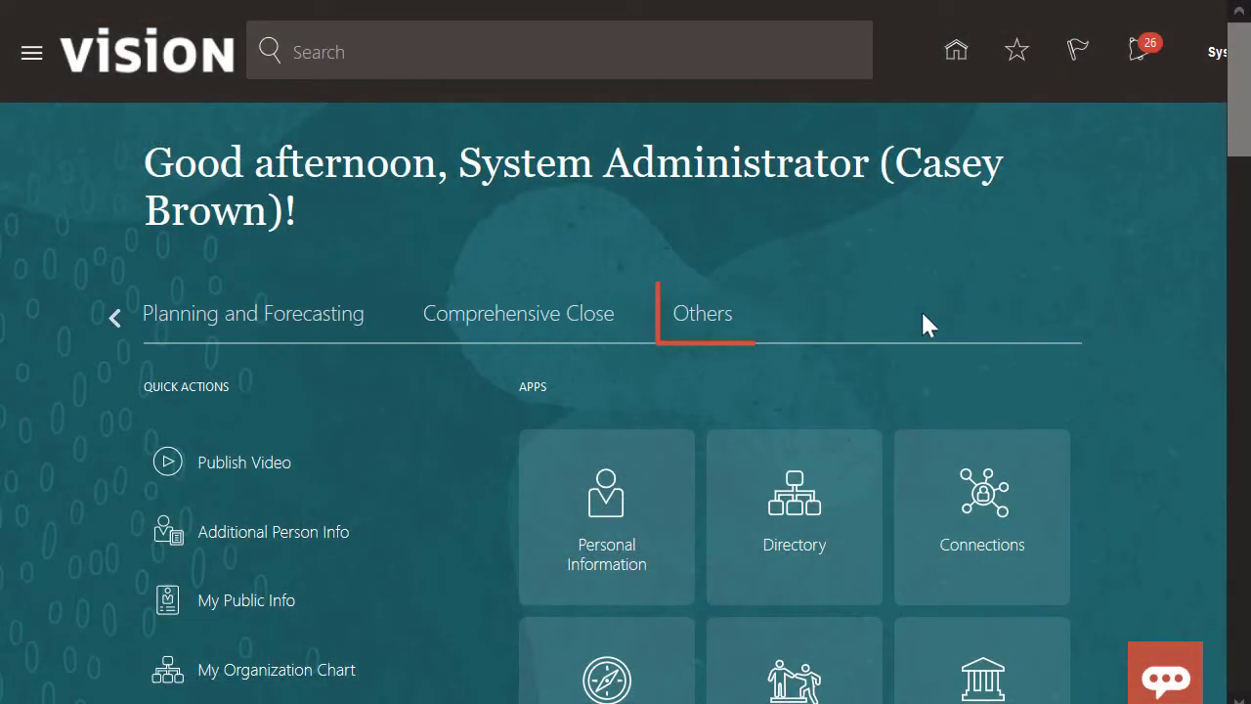
click(708, 311)
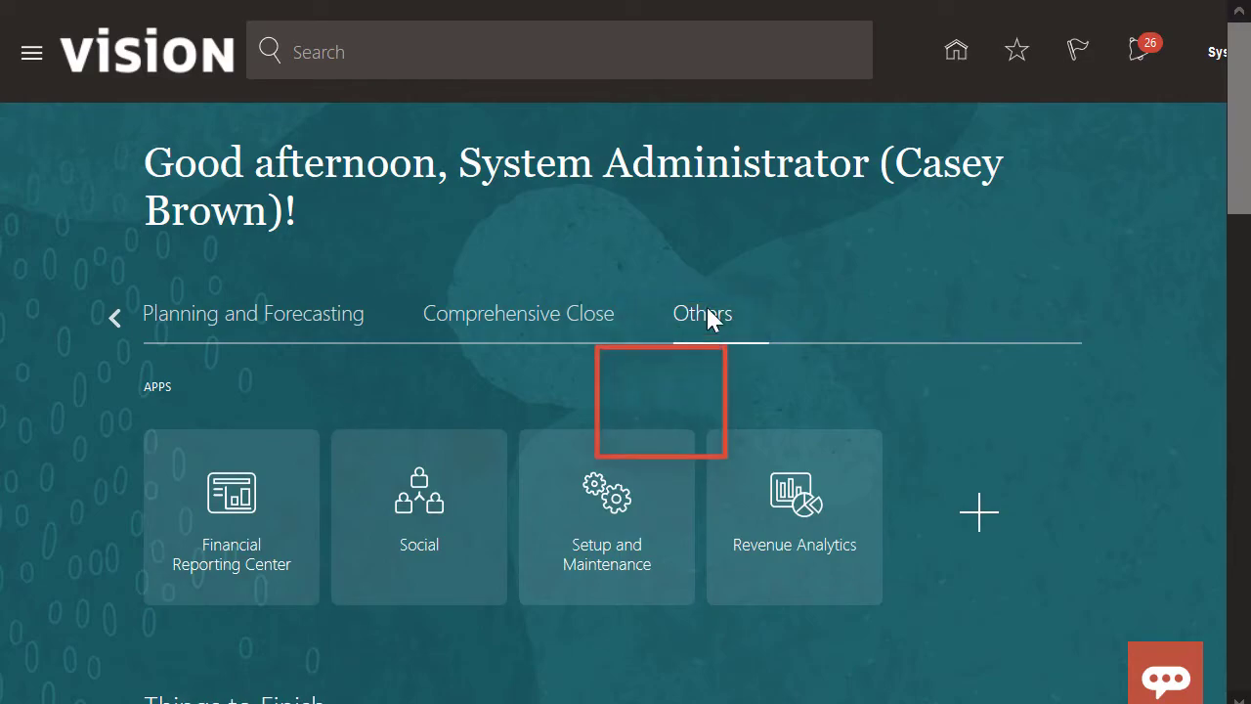
click(610, 523)
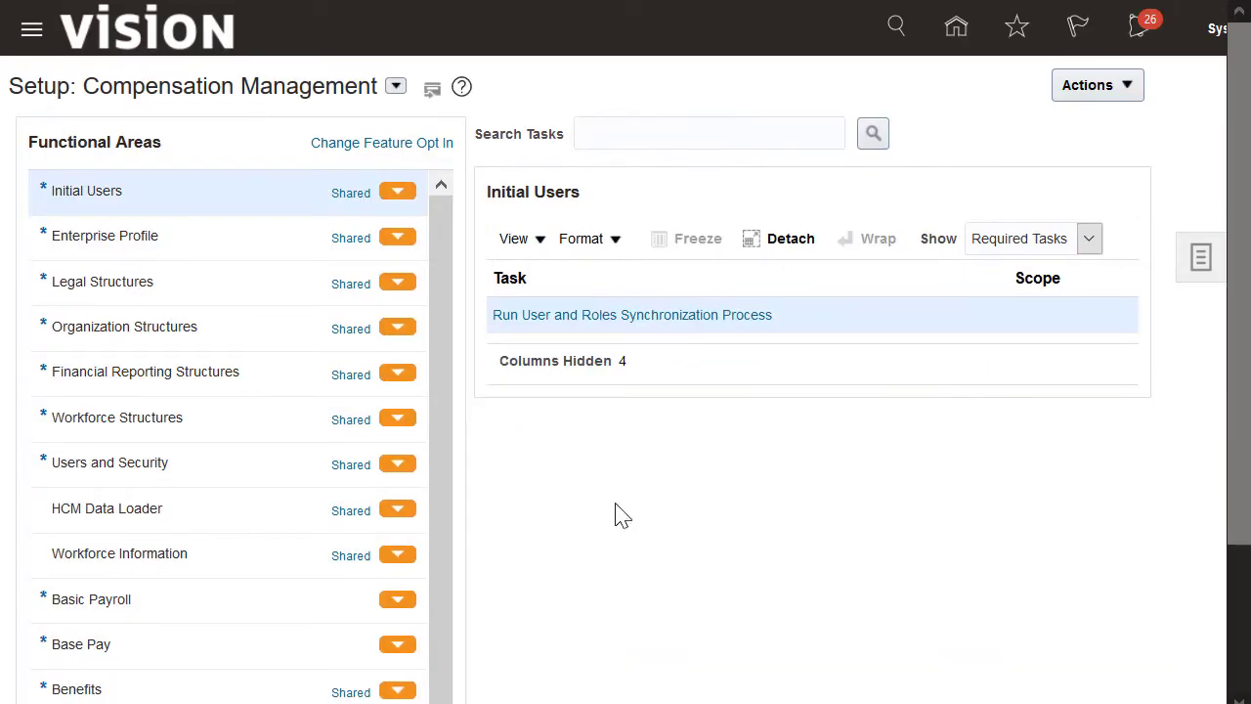
click(396, 87)
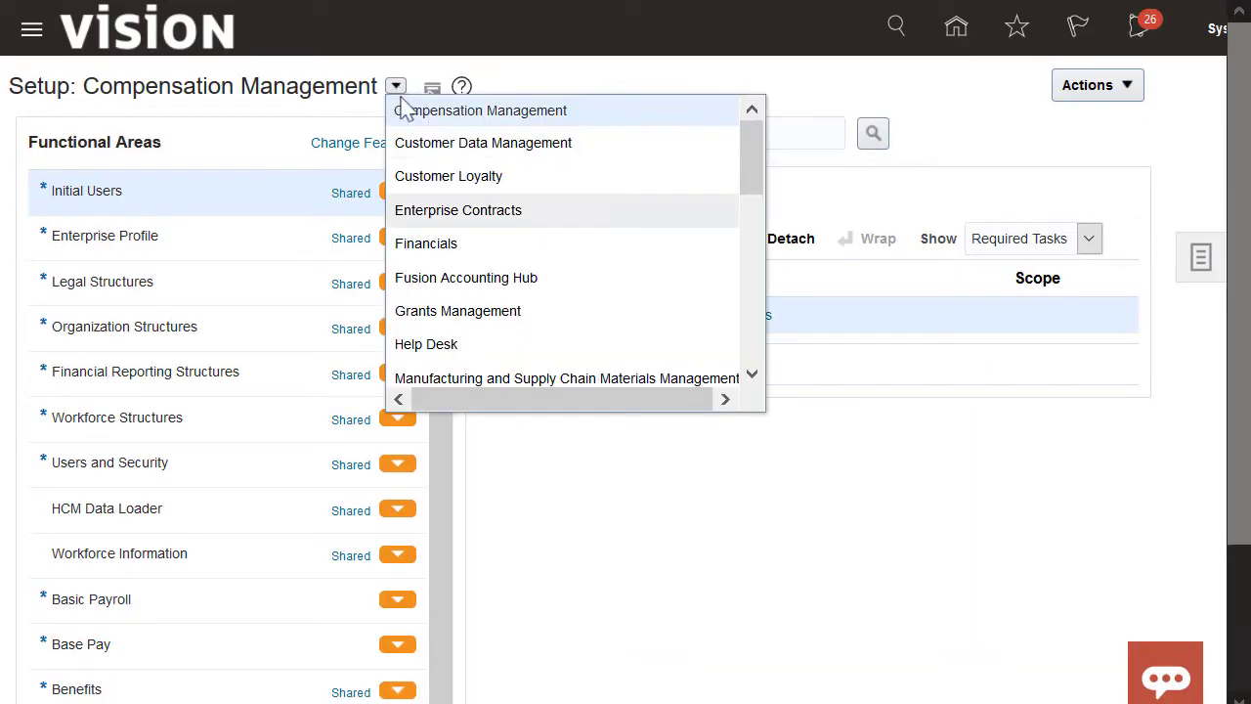
click(461, 280)
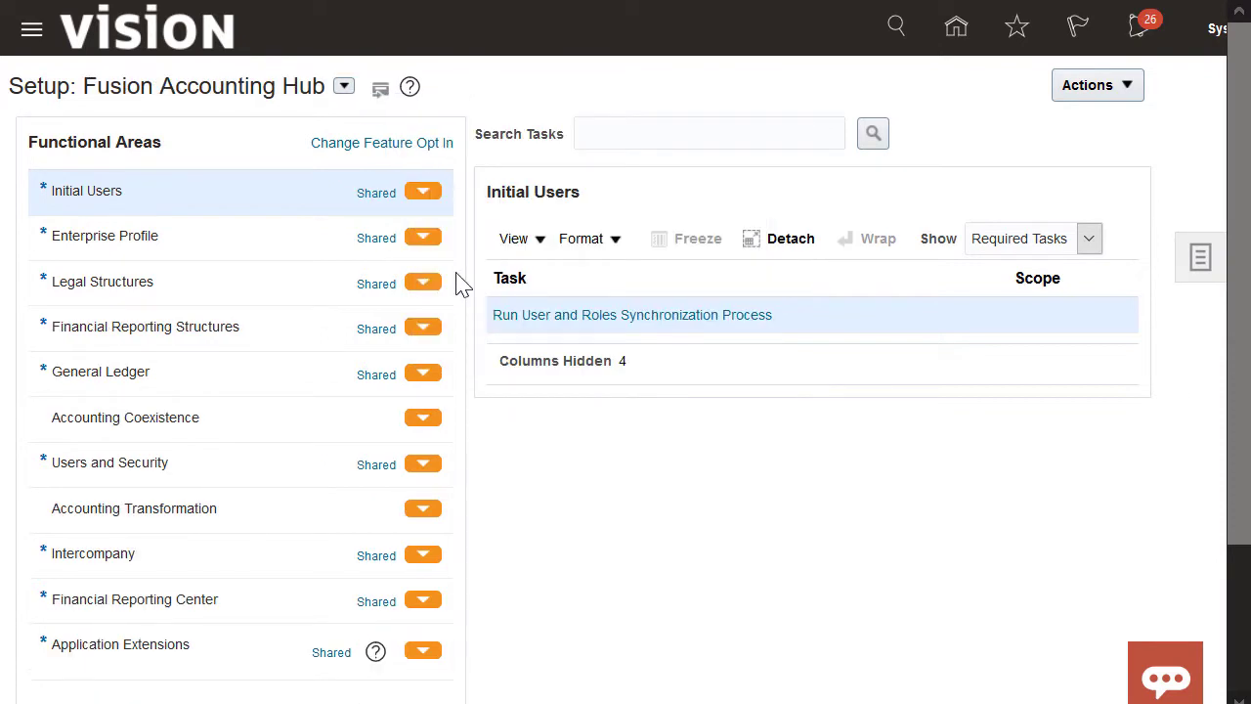
Open the Configure Accounting Rules task under Accounting Transformation and select the AHC Loan subledger application.
click(273, 518)
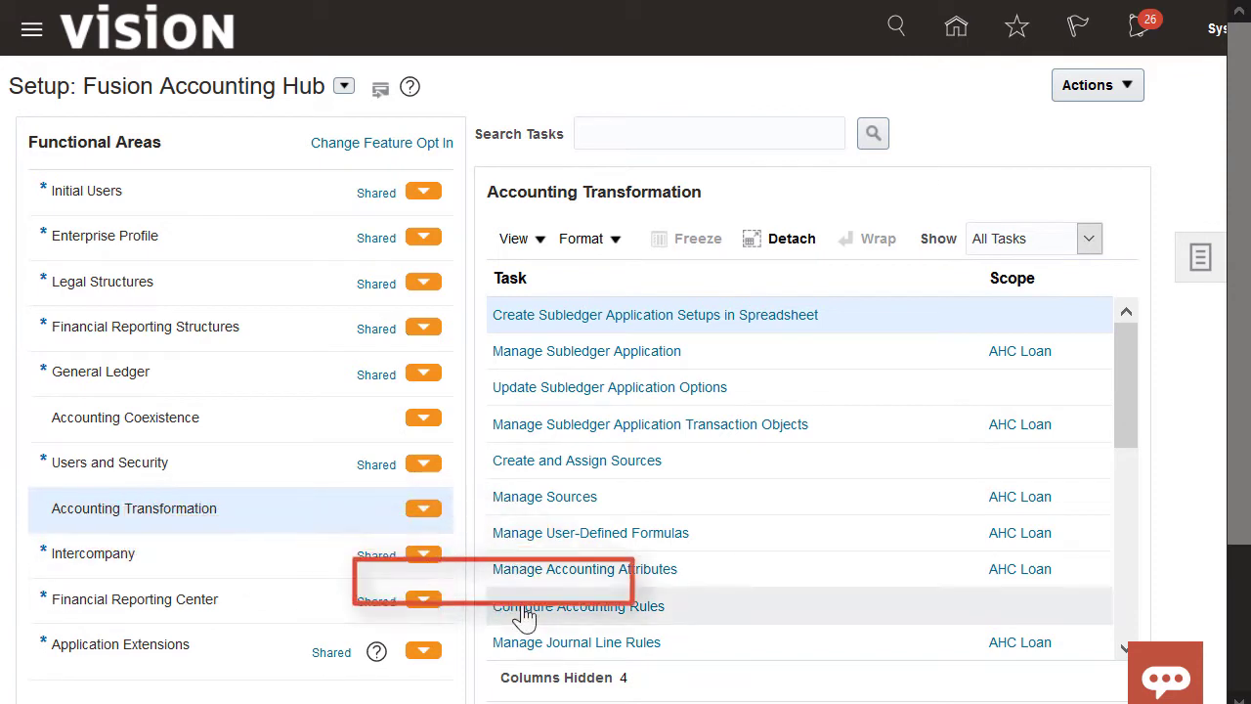
click(576, 618)
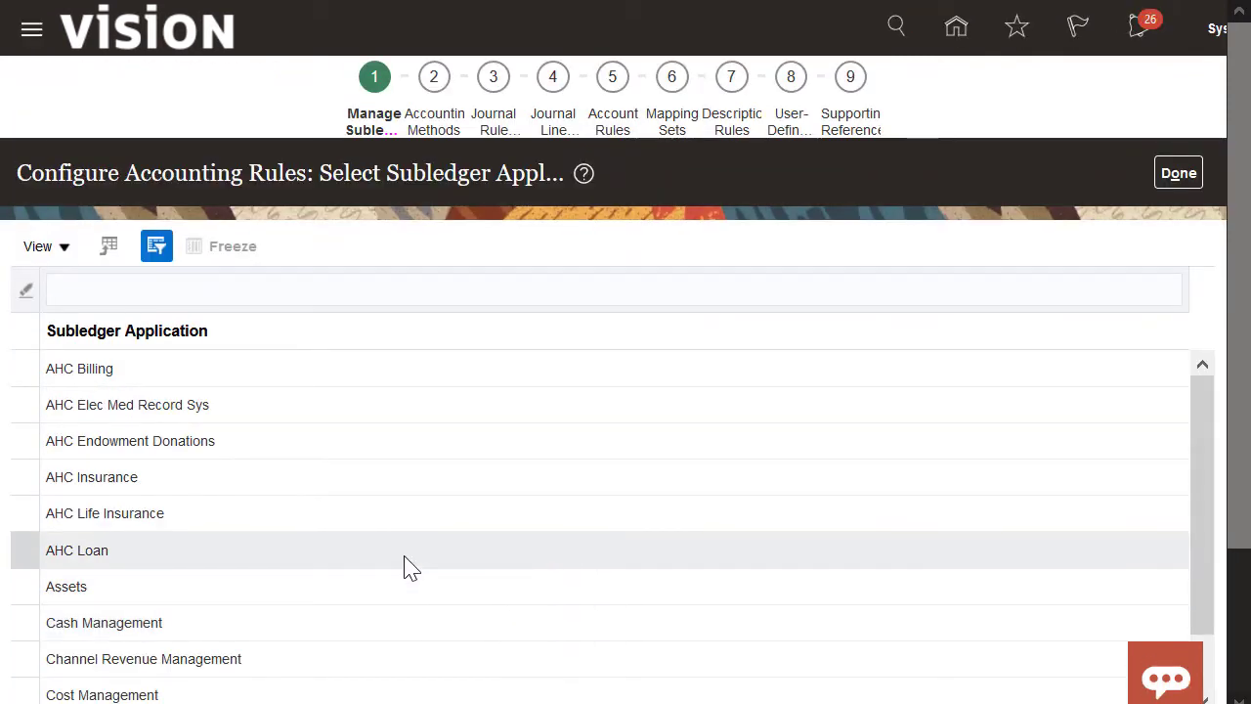
click(404, 555)
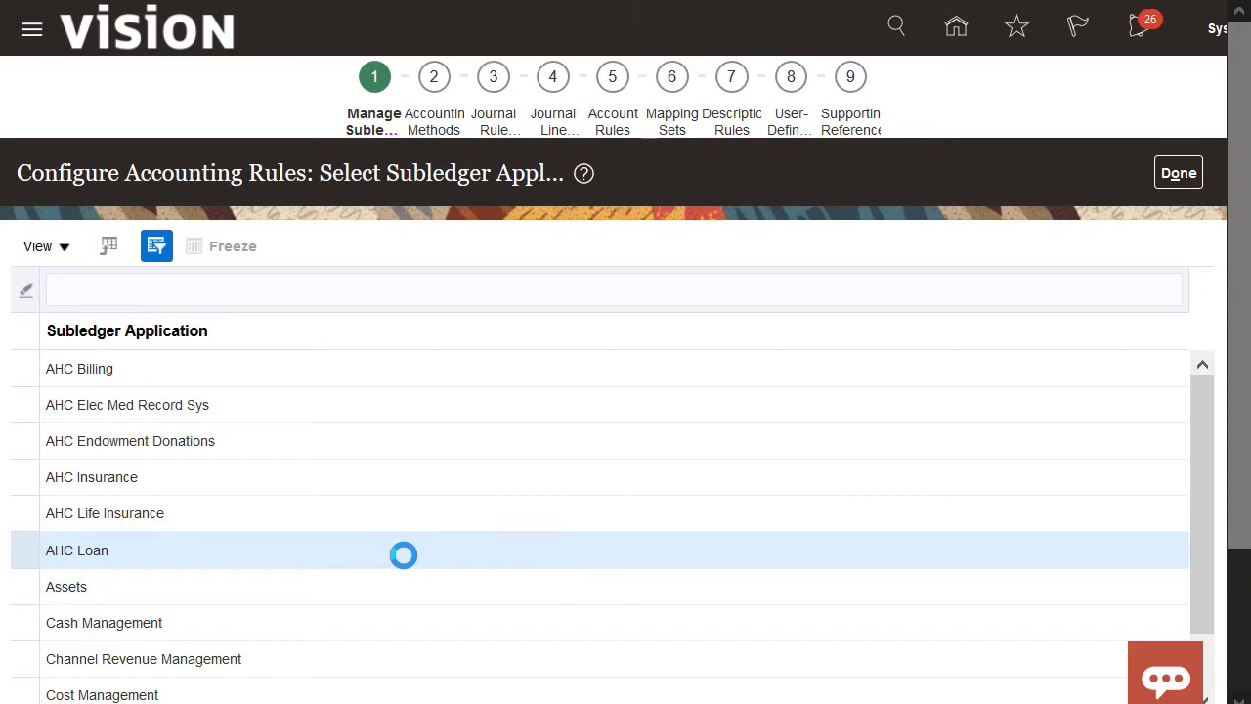
Create a mapping set named MS Loan Receivables Cost Center Segment with short name MS_LOAN_REC_CC_SEG and output type Segment.
click(674, 88)
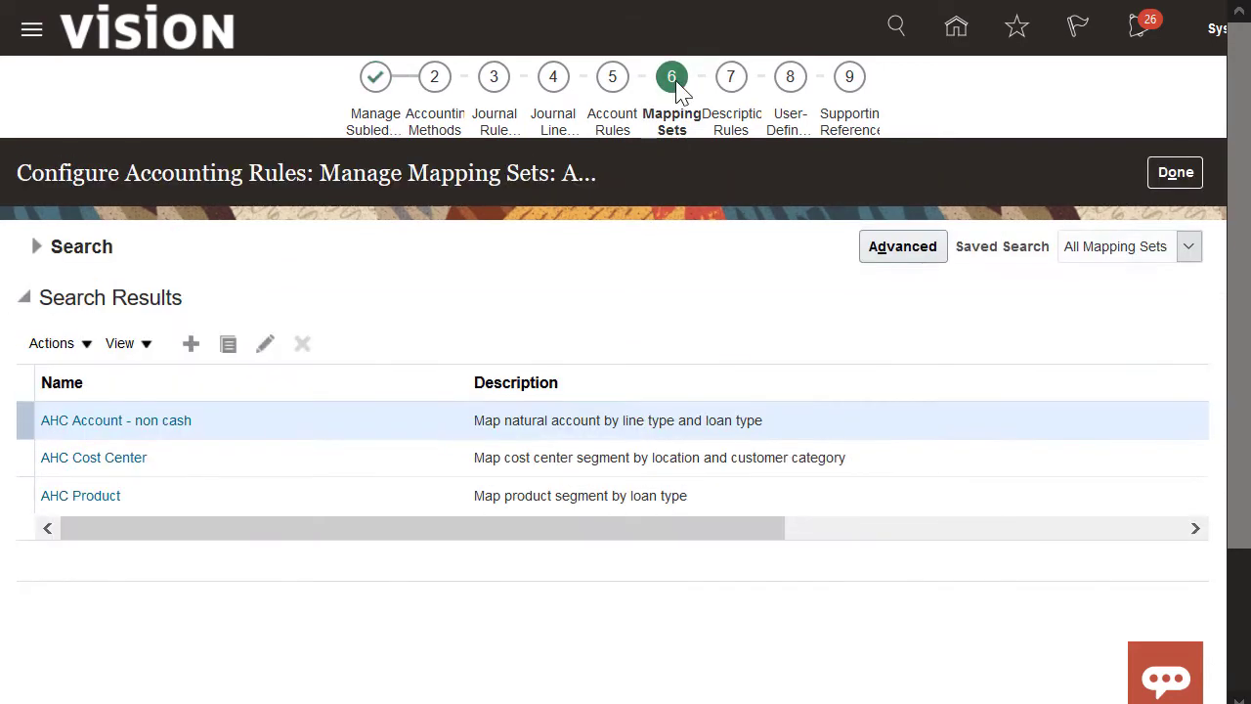
click(194, 352)
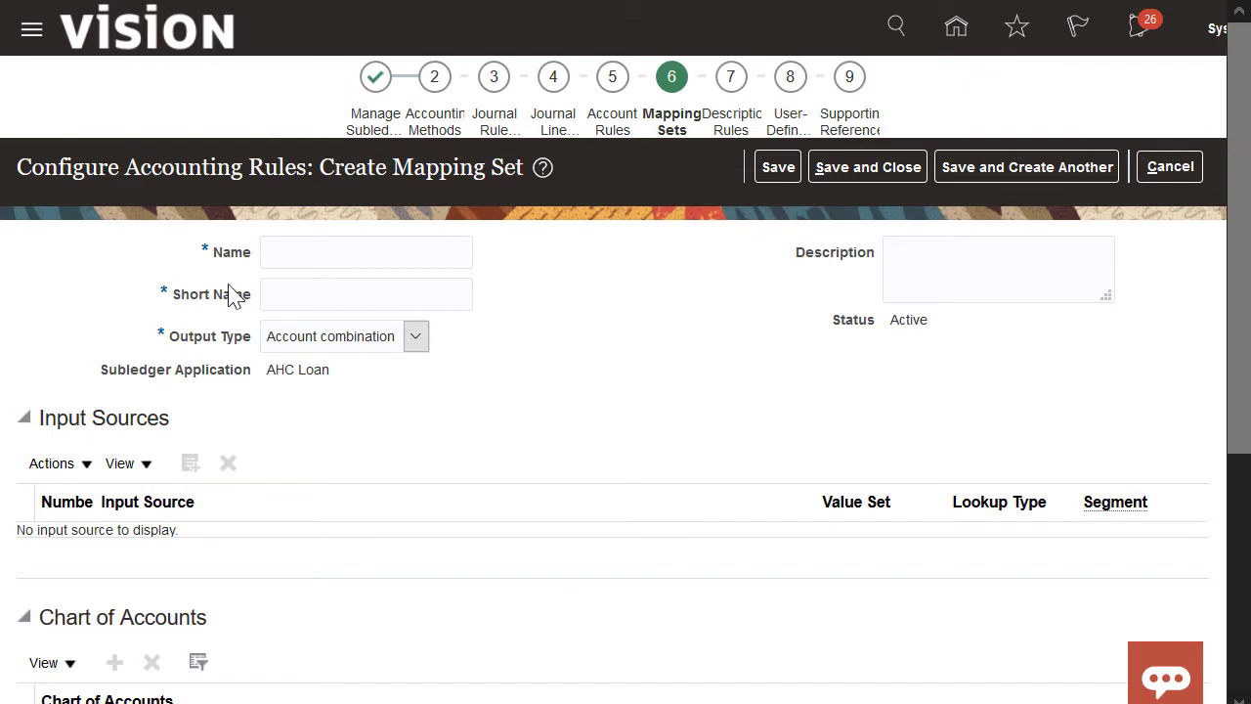
click(287, 251)
text(MS Loan Receivables Cost Center Segment)
click(287, 282)
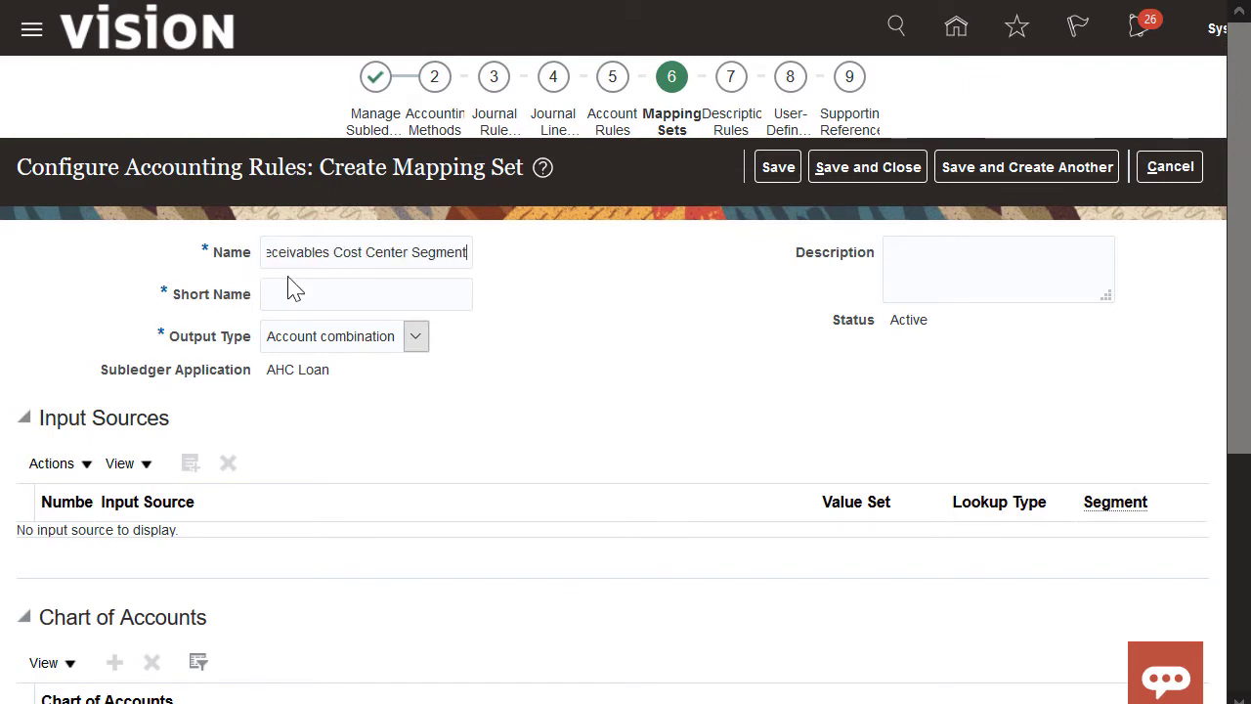
text(MS_LOAN_REC_CC_SEG)
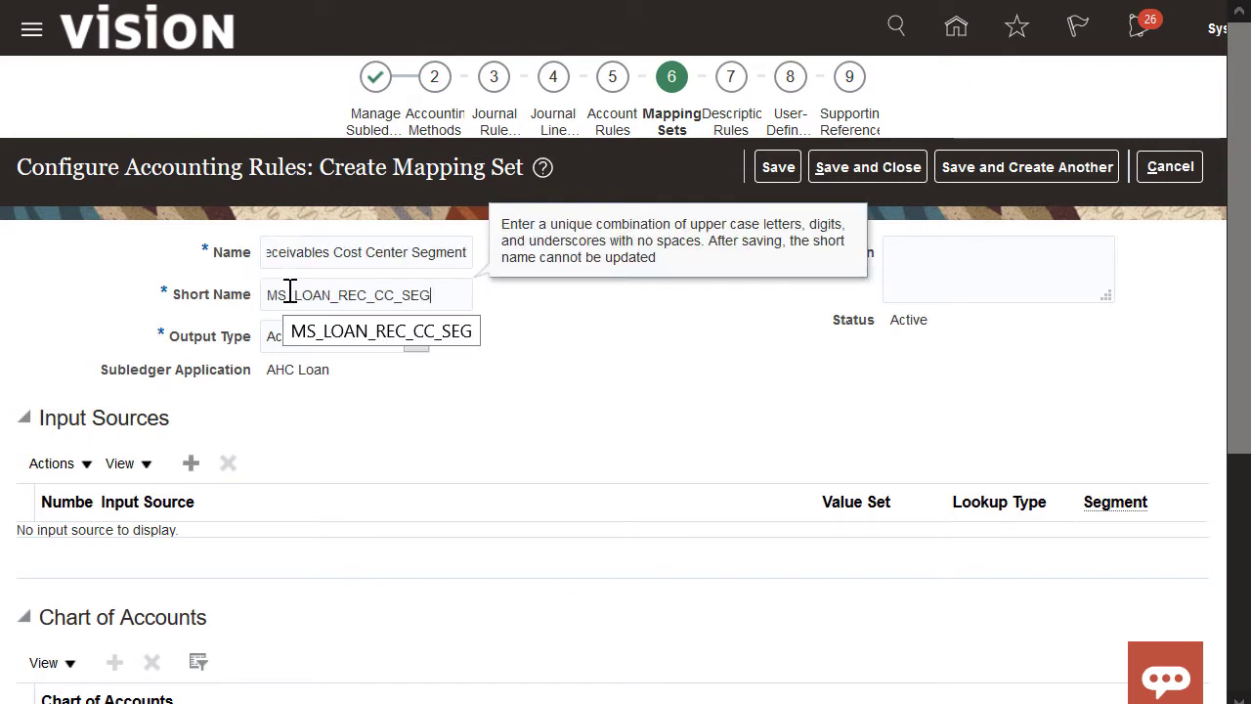
click(413, 342)
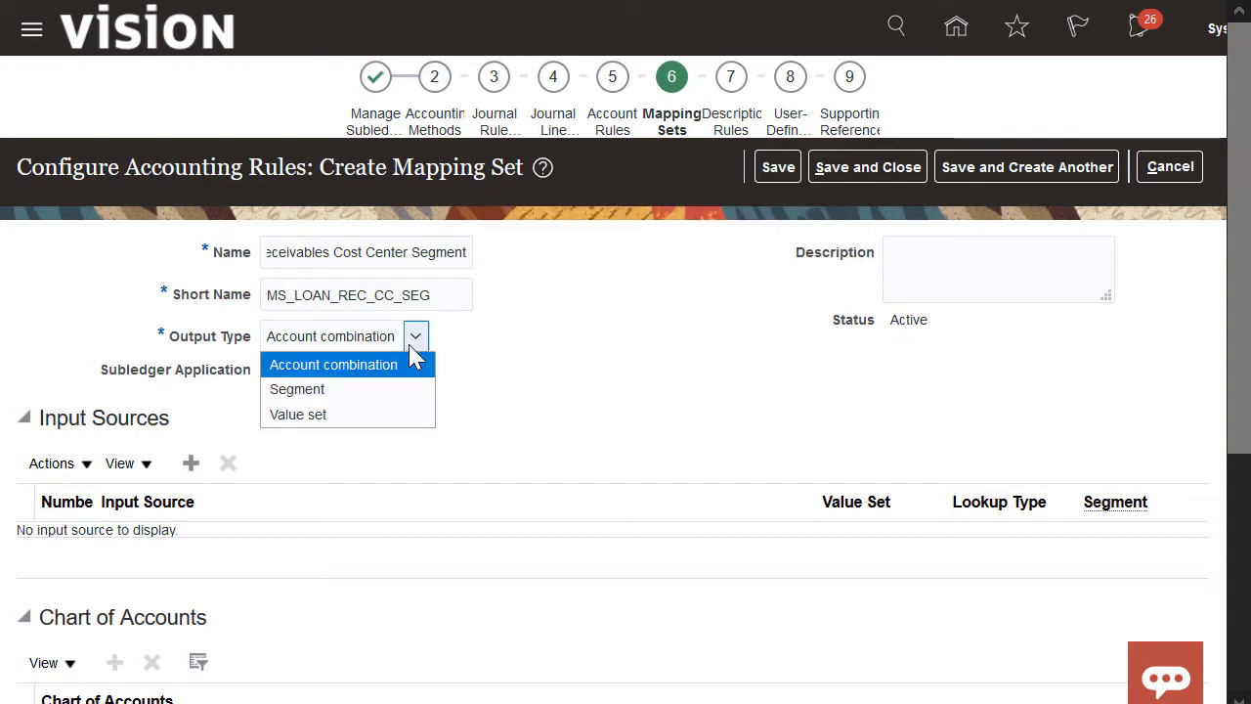
click(413, 391)
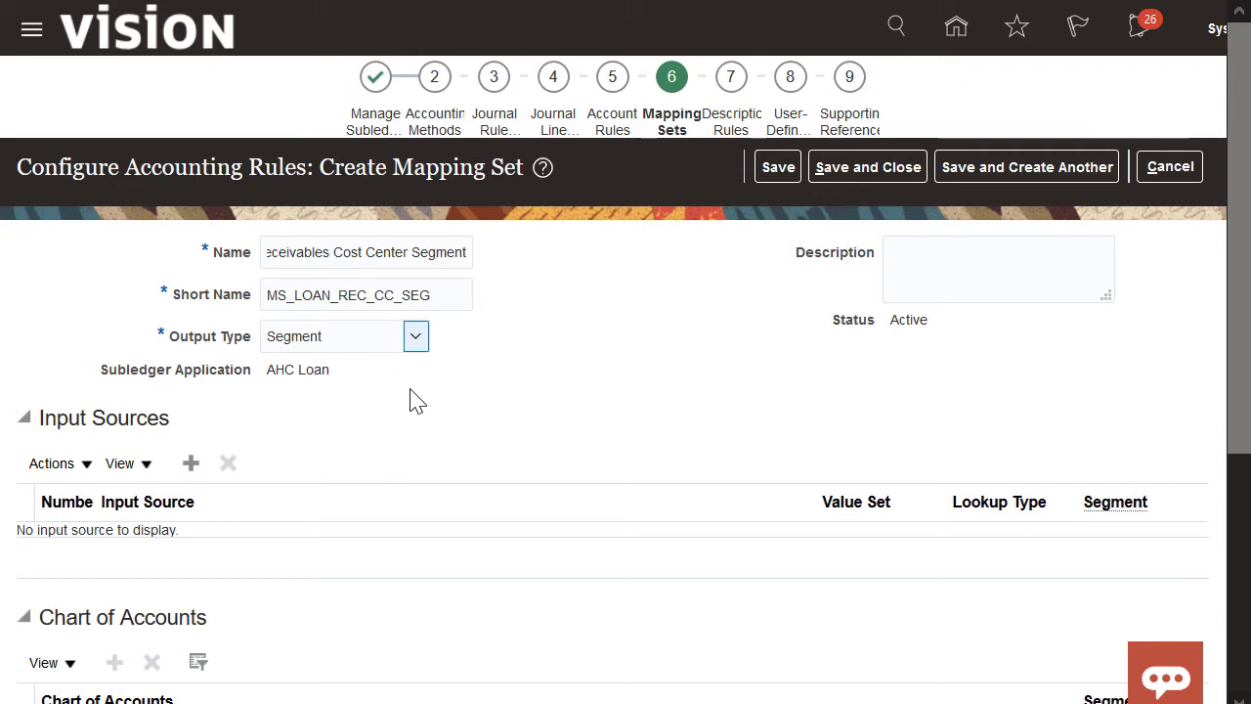
Search the AHC Loan sources for Loan Type and add it as the mapping set's input source.
click(191, 464)
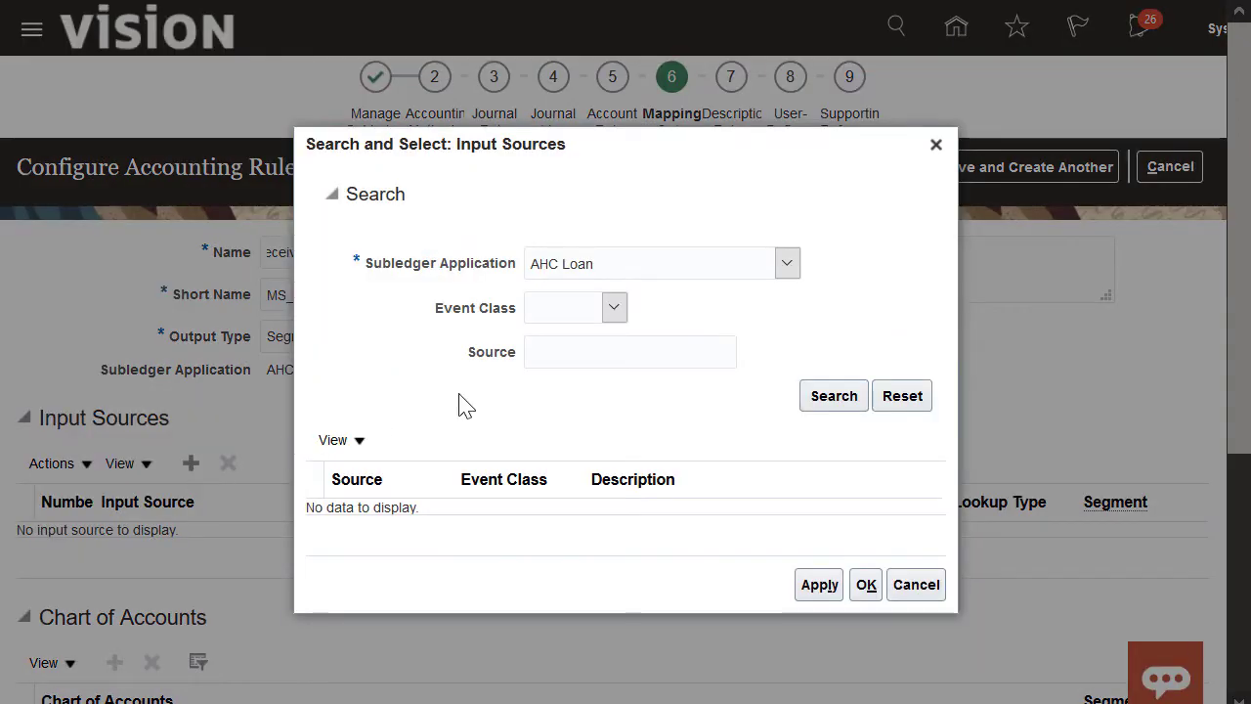
click(537, 352)
text(Loan Type)
click(834, 395)
click(812, 509)
click(866, 596)
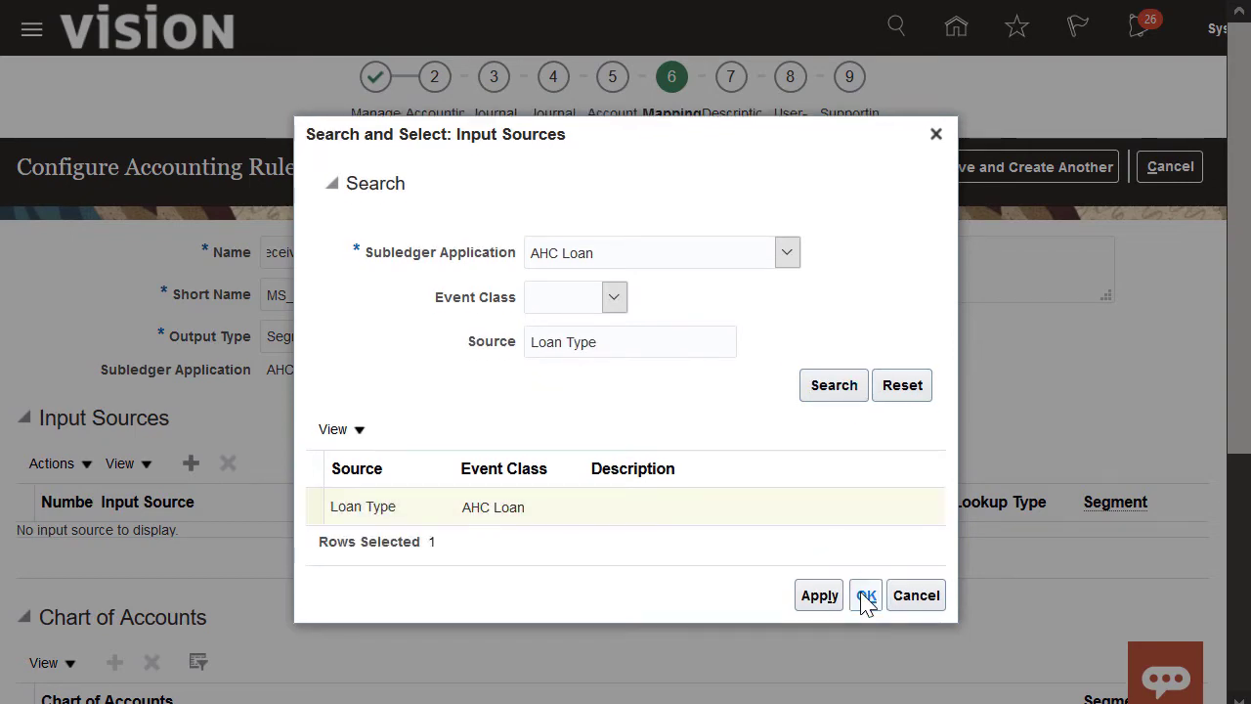
Add US Chart of Accounts to the mapping set with Cost Center as its segment.
scroll(1187, 433, down, 3)
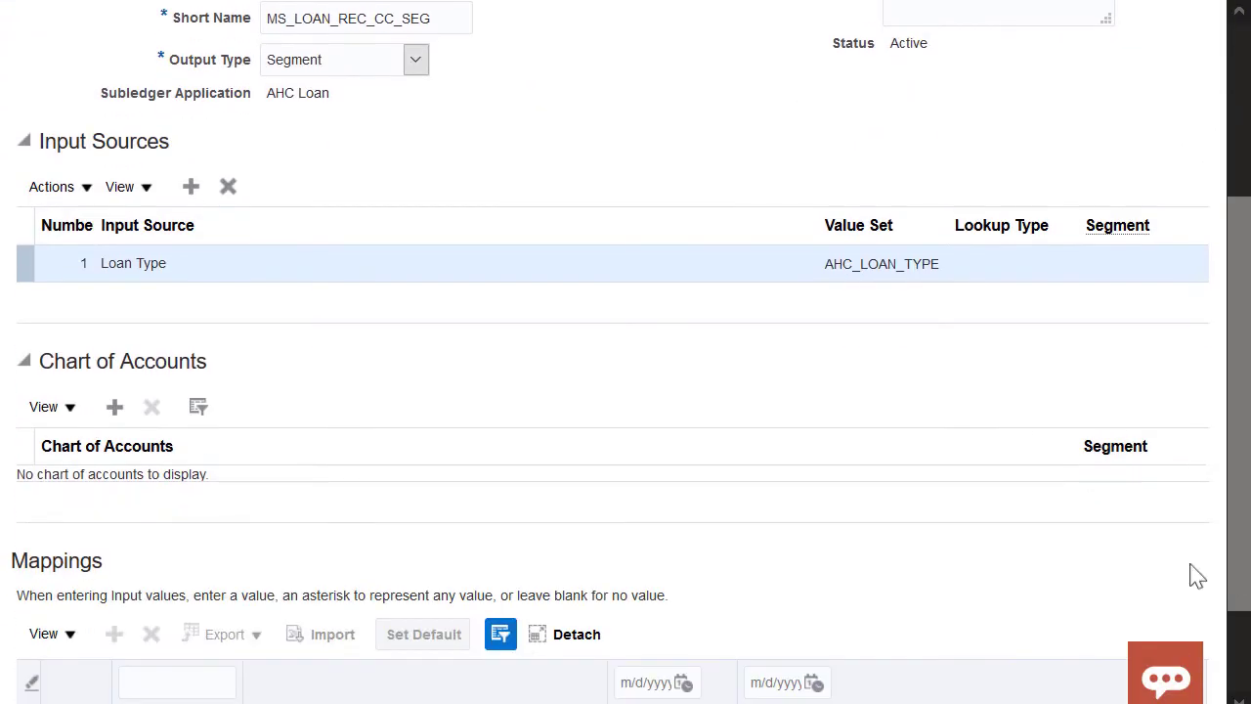
click(113, 408)
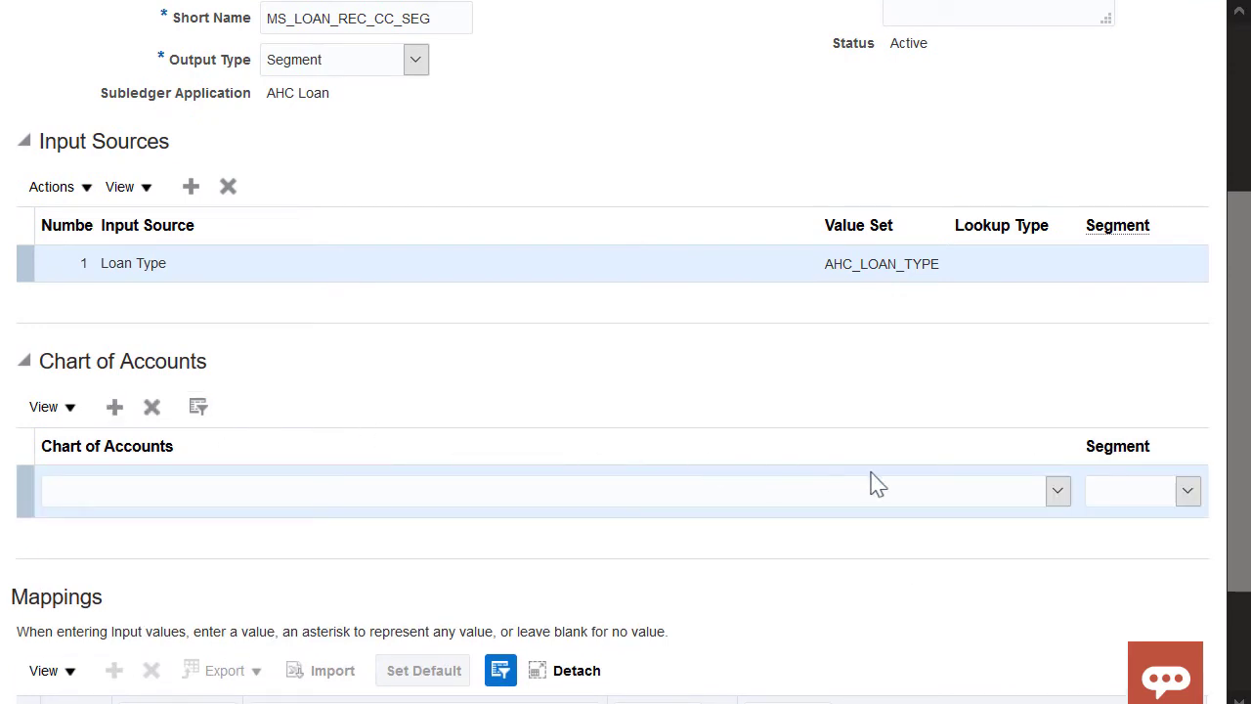
click(1058, 491)
scroll(1060, 352, down, 3)
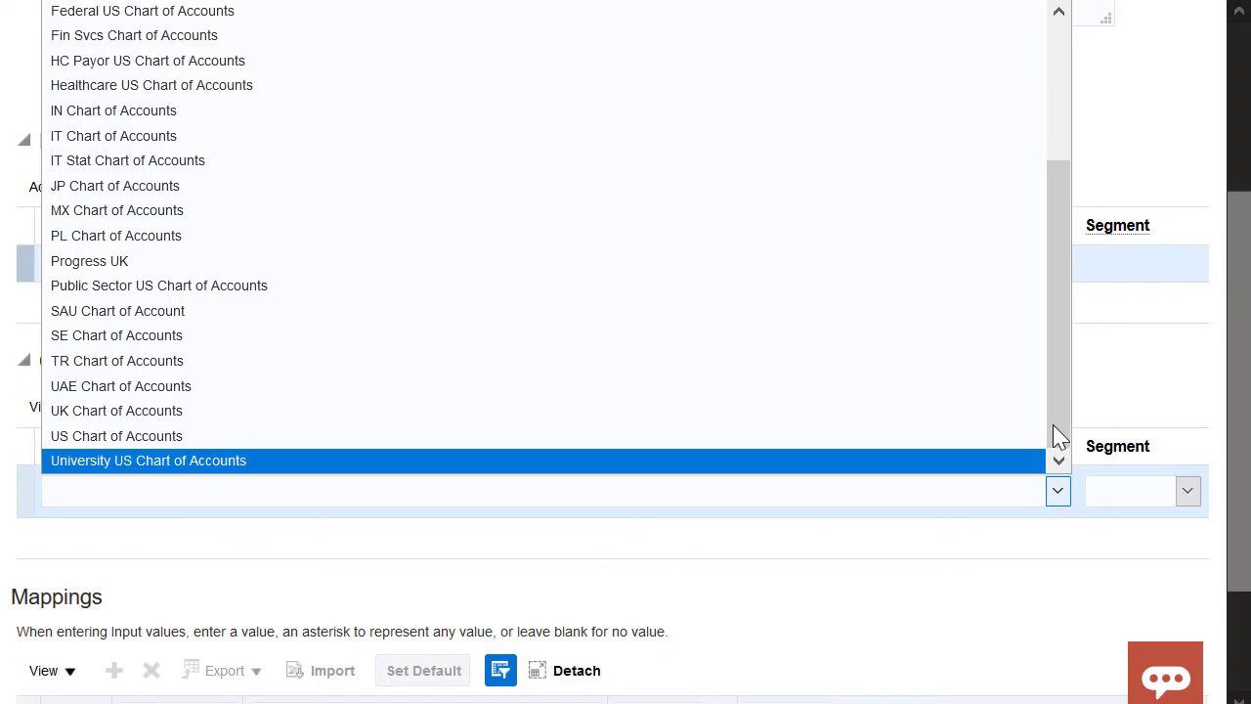
click(895, 438)
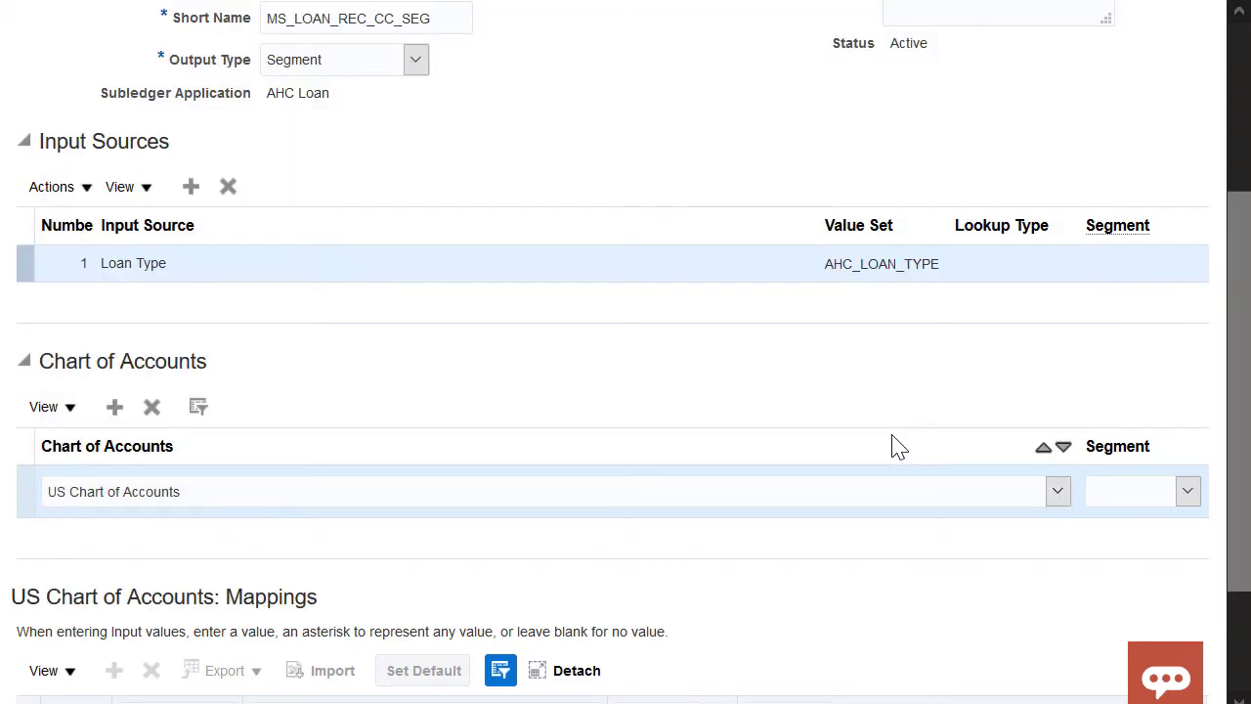
click(1188, 491)
click(1151, 595)
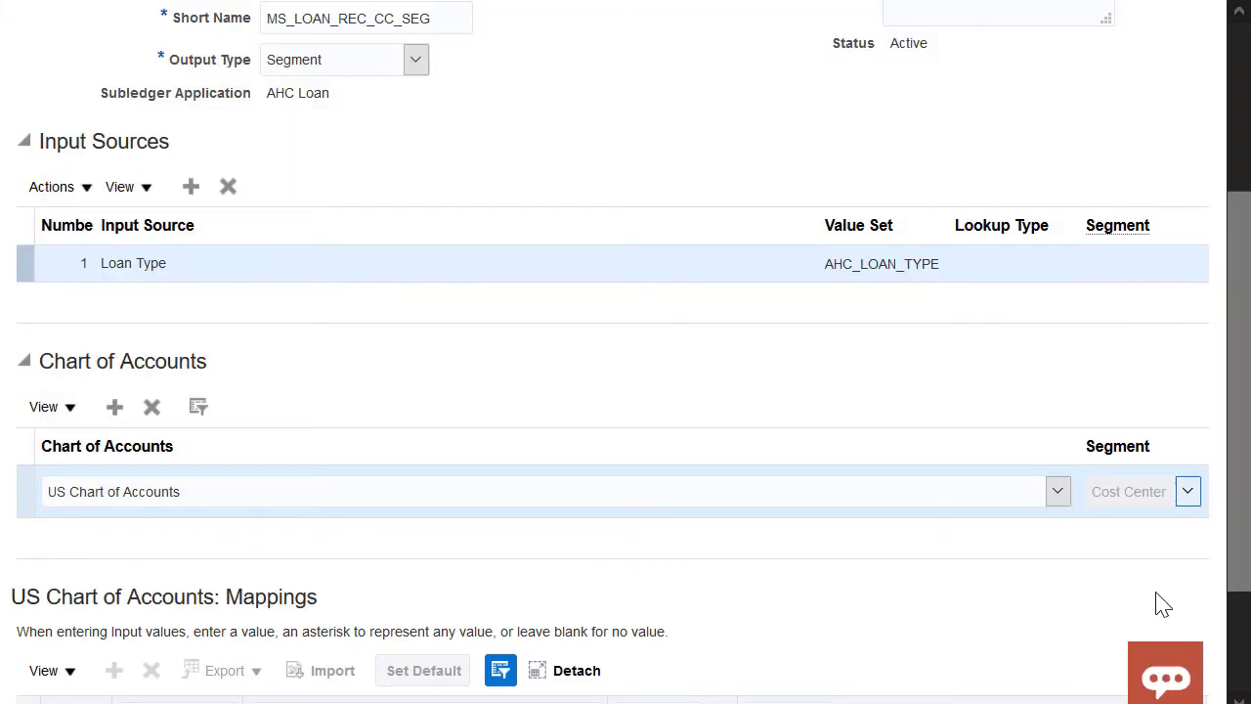
Add a mapping row that maps loan type ARM to cost center 600.
drag(1238, 467, 1238, 558)
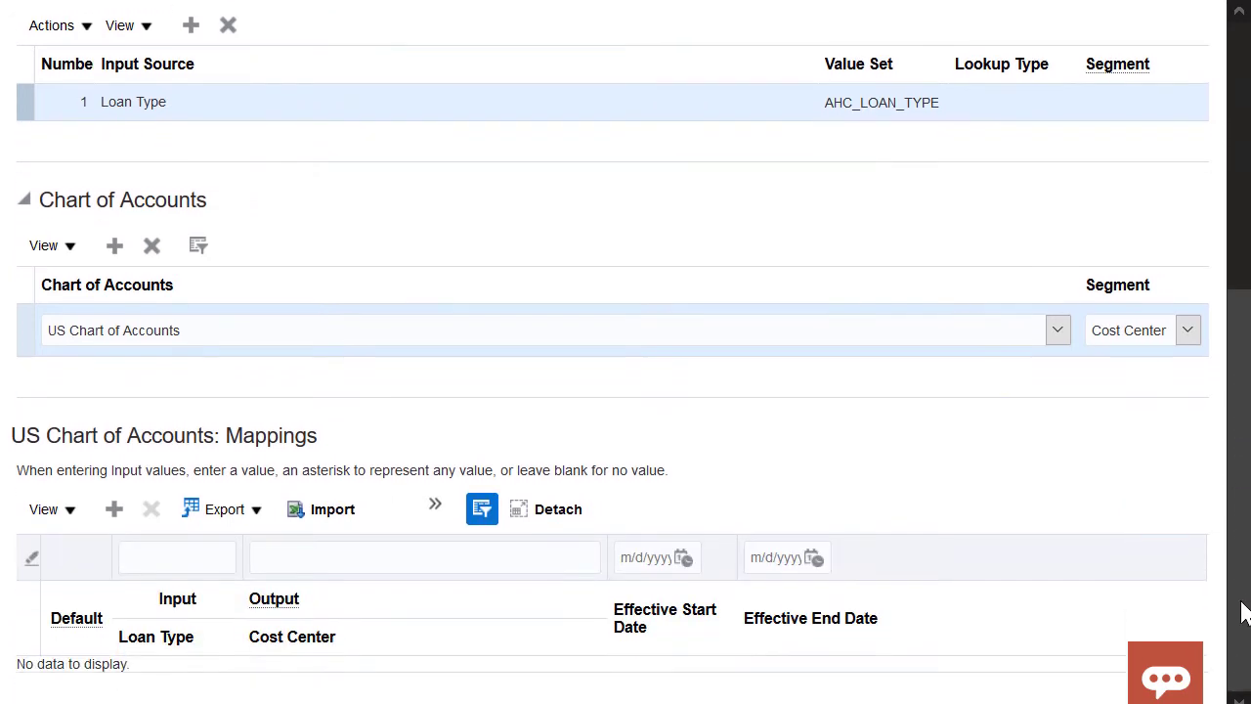
click(125, 517)
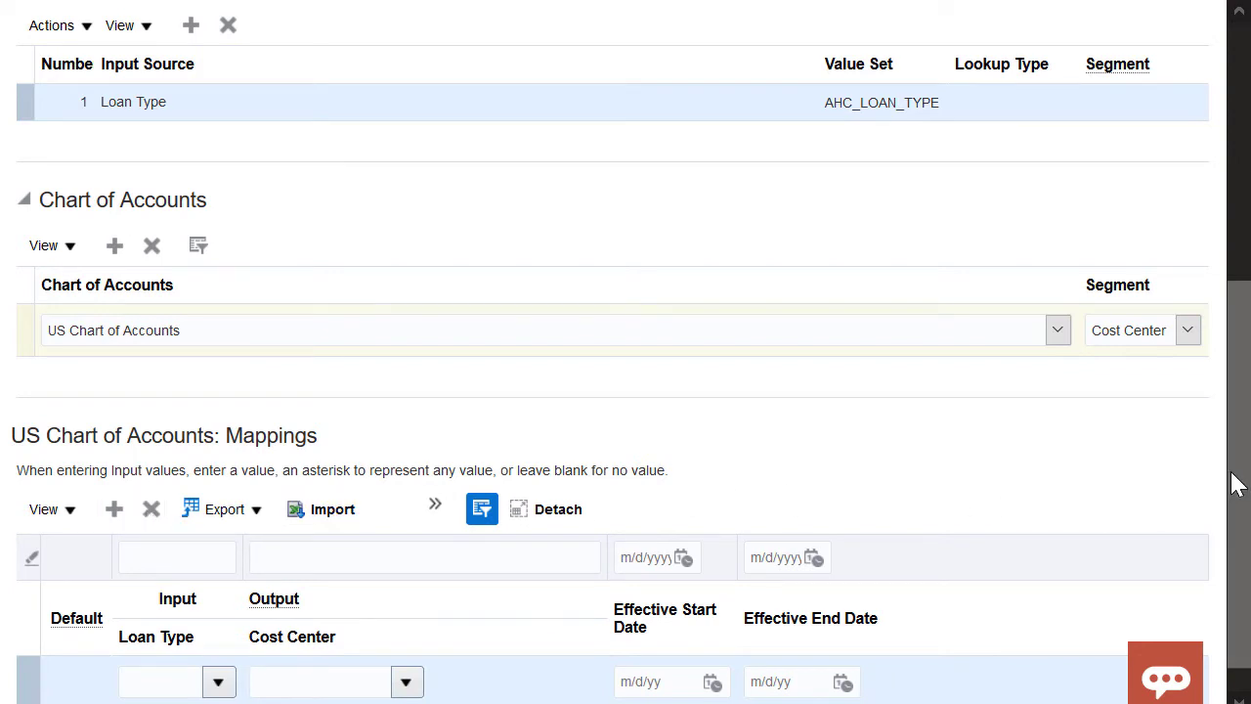
drag(1232, 480, 1234, 586)
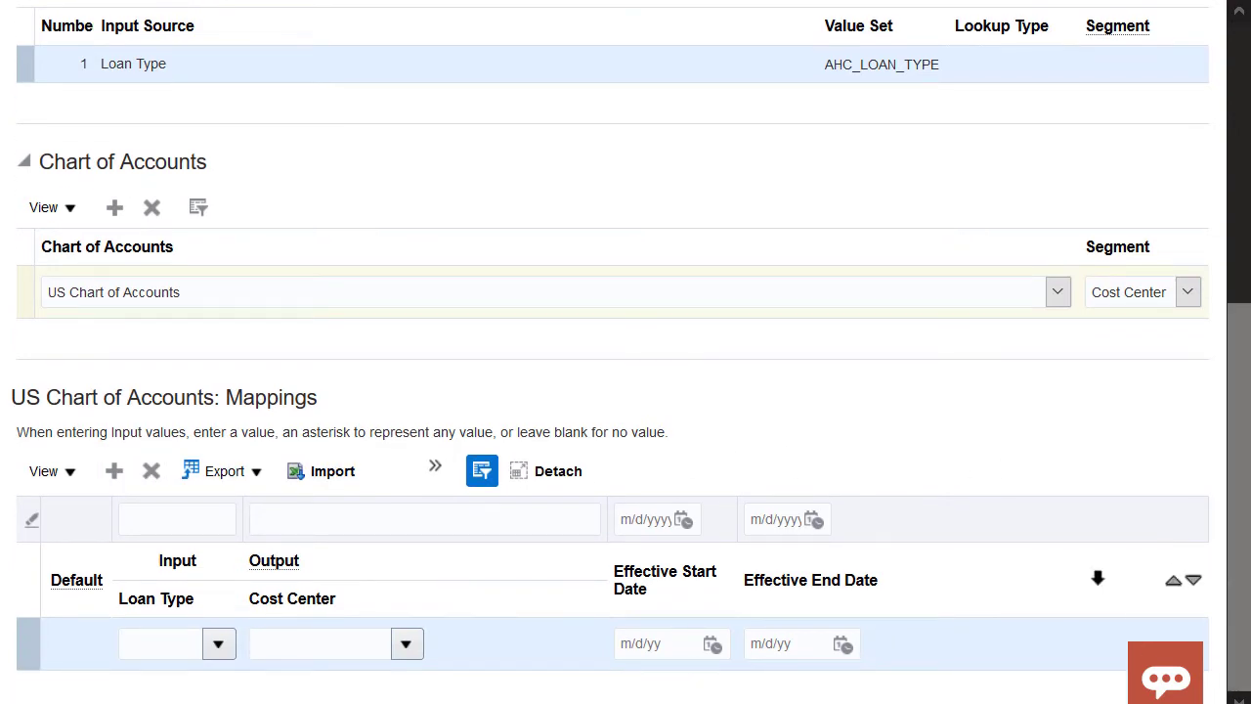
click(218, 647)
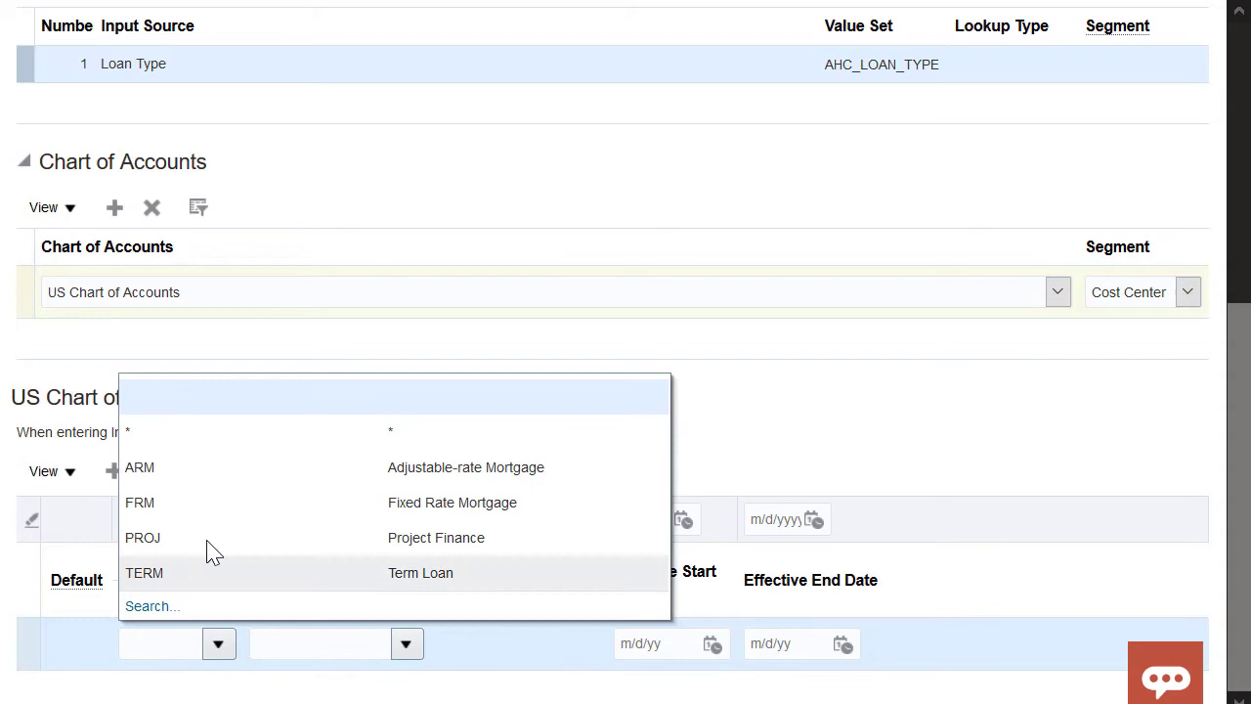
click(209, 489)
click(323, 643)
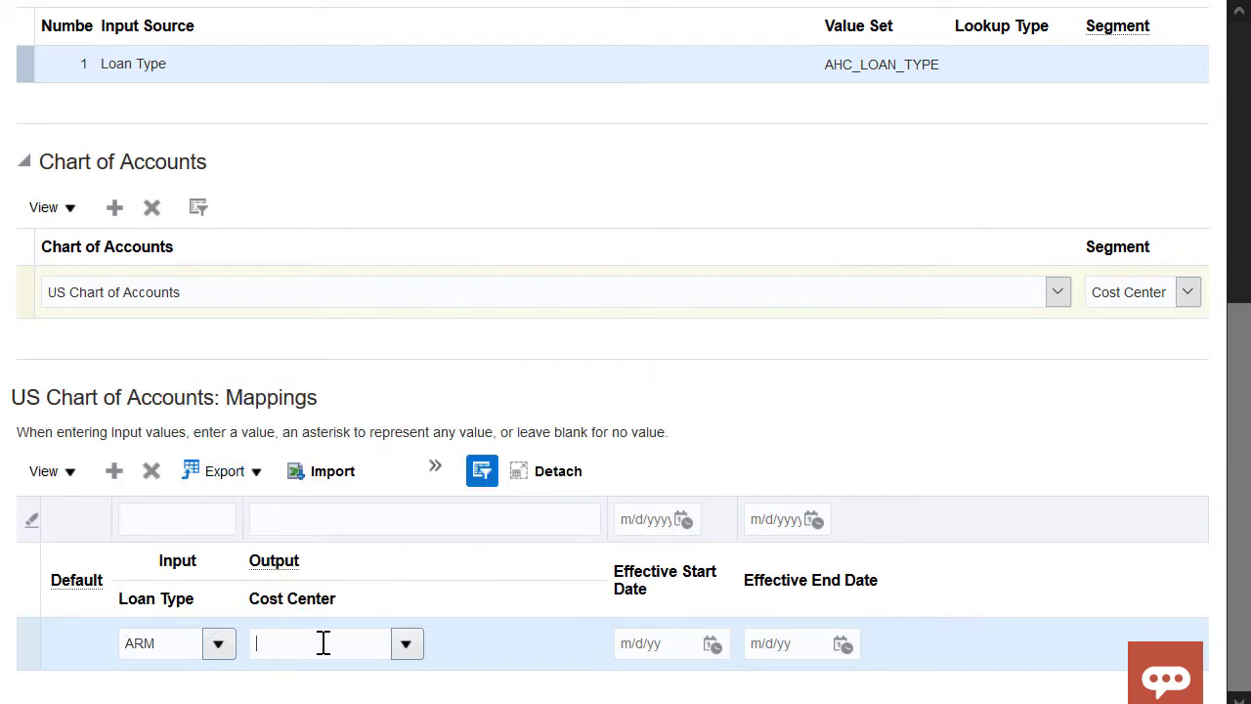
text(600)
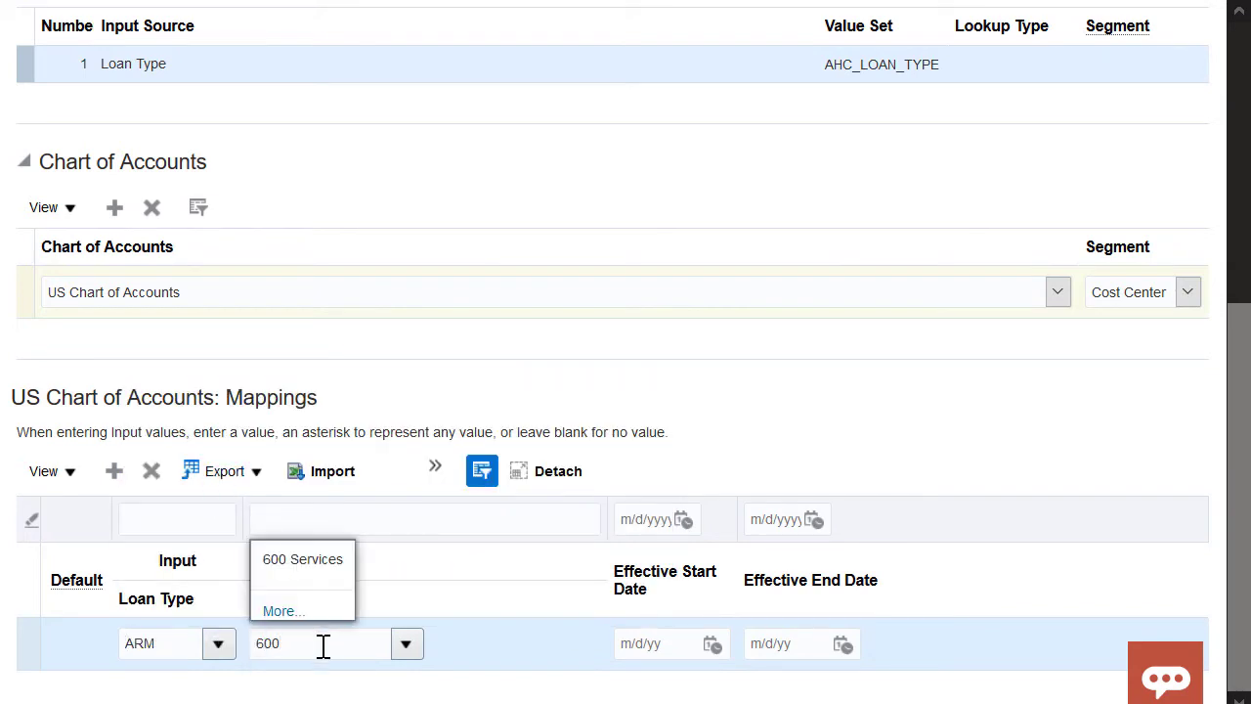
click(321, 572)
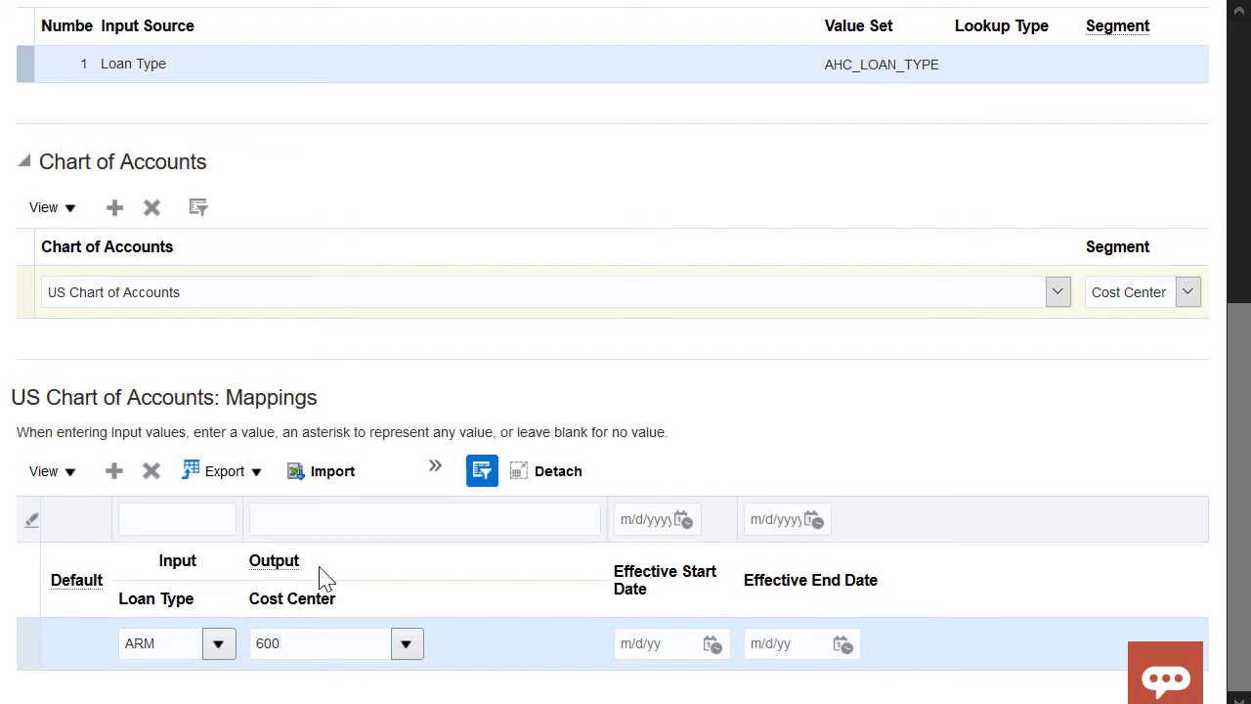
Add a second mapping row from loan type FRM to cost center 610, and save and close the mapping set.
click(114, 471)
click(217, 646)
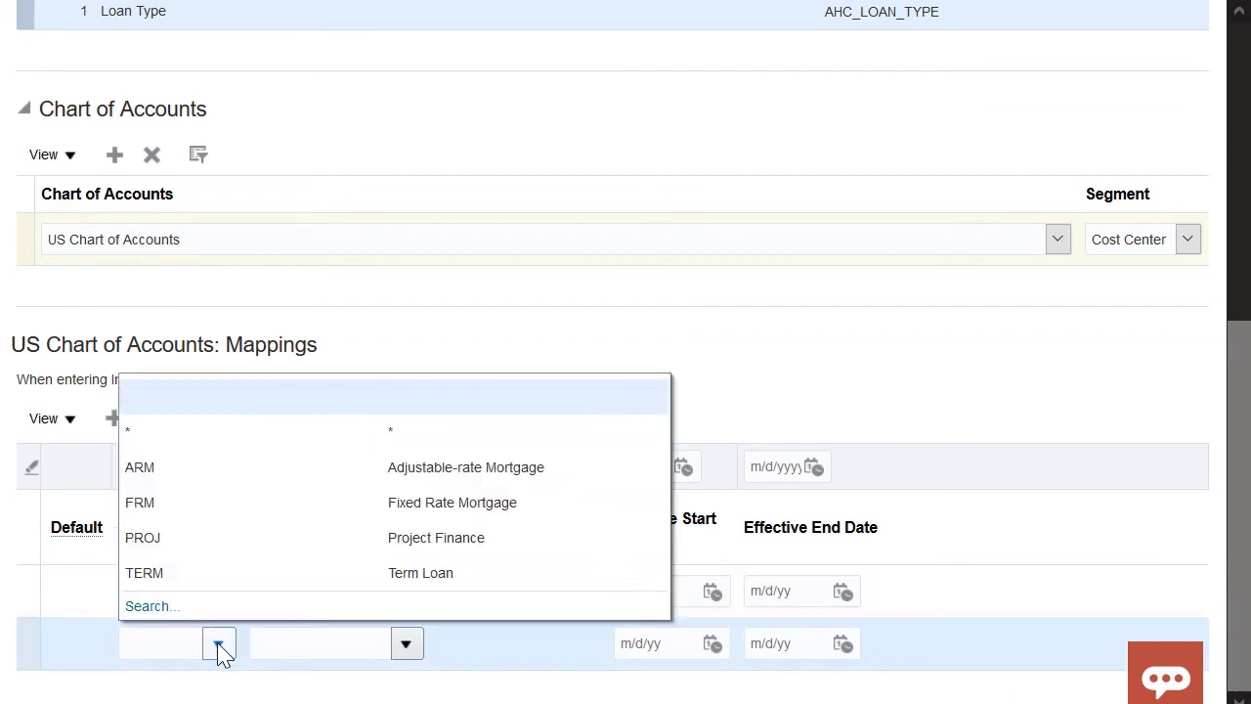
click(197, 509)
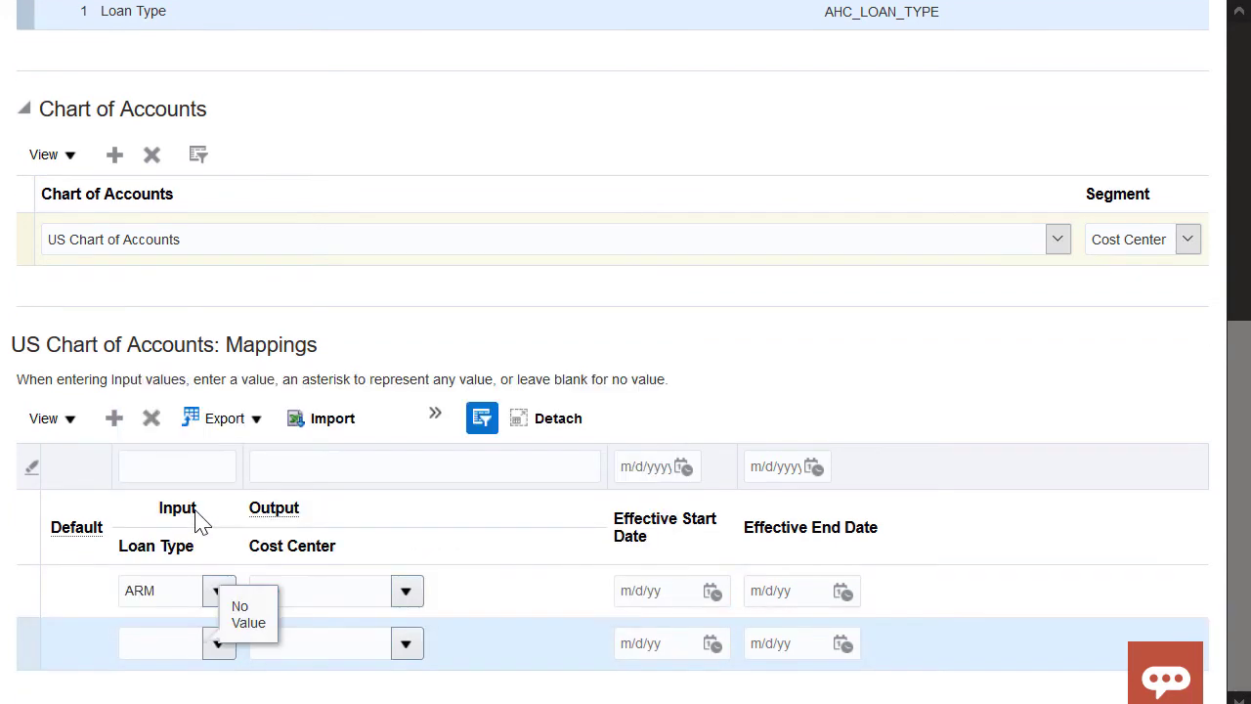
click(309, 642)
text(610)
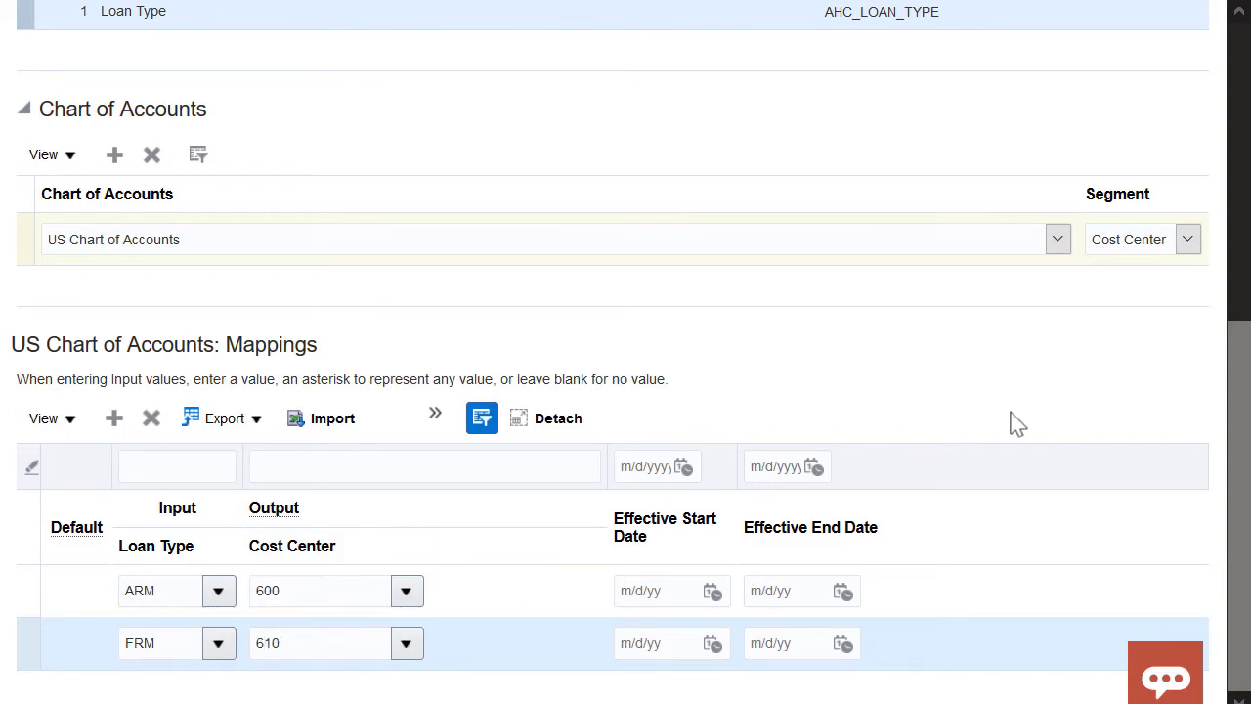
scroll(1017, 423, up, 5)
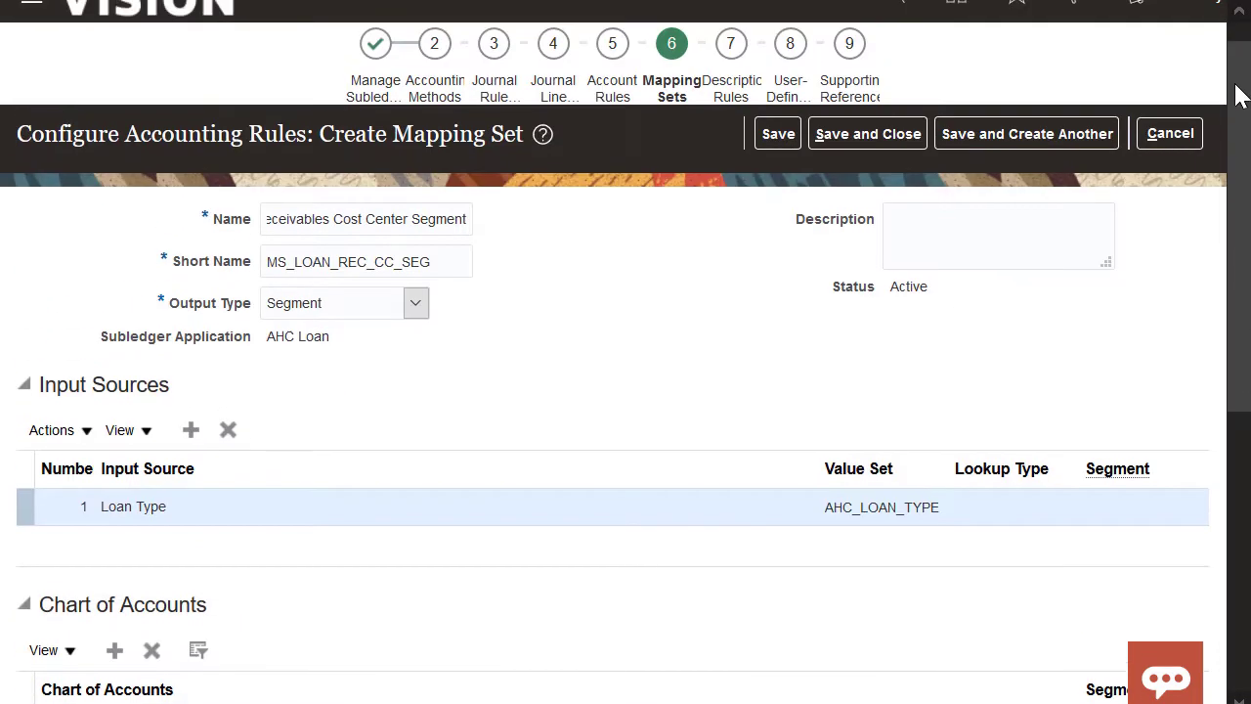
click(910, 135)
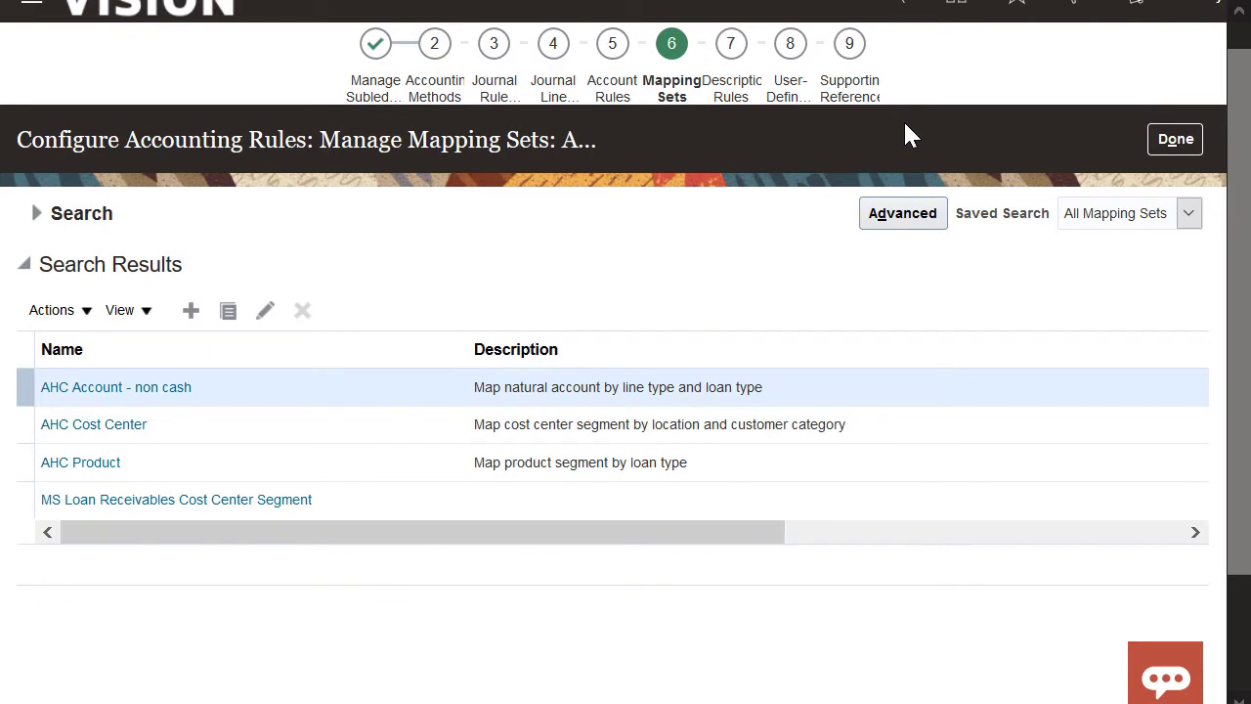
Create an account rule named AR Cash Account Combination, short name AR_CASH_ACCT_COMBO, using US Chart of Accounts.
click(612, 43)
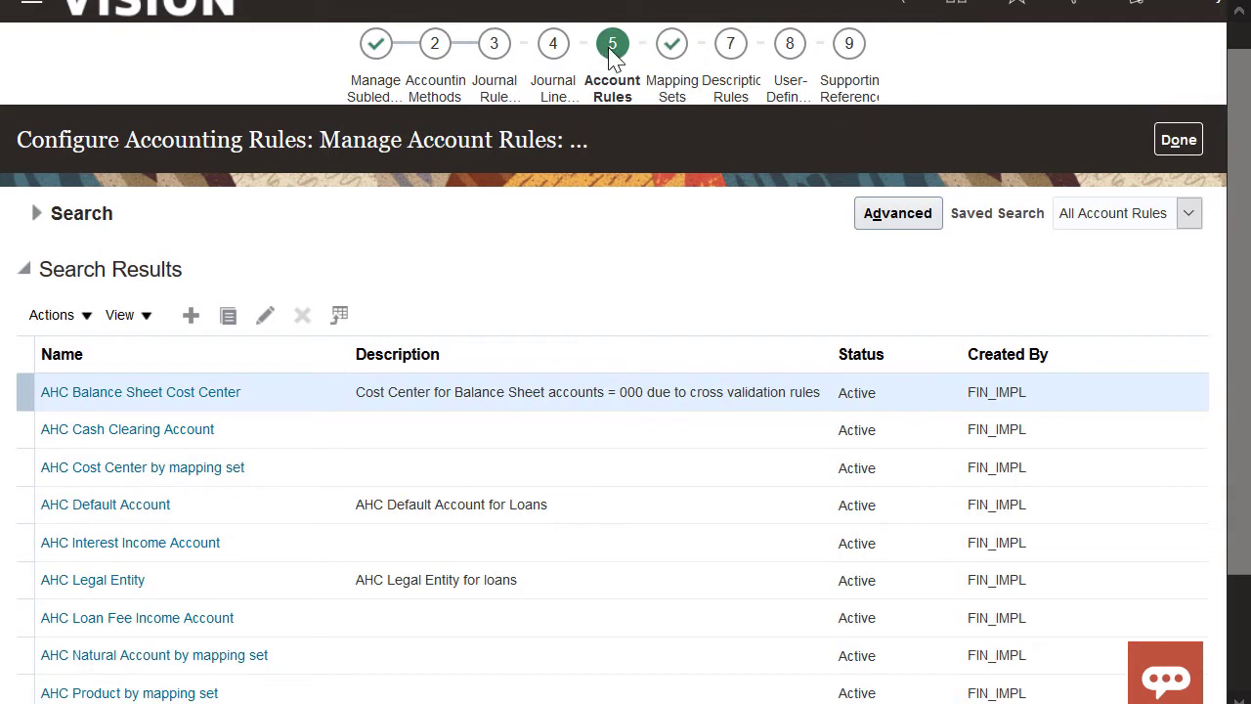
click(191, 316)
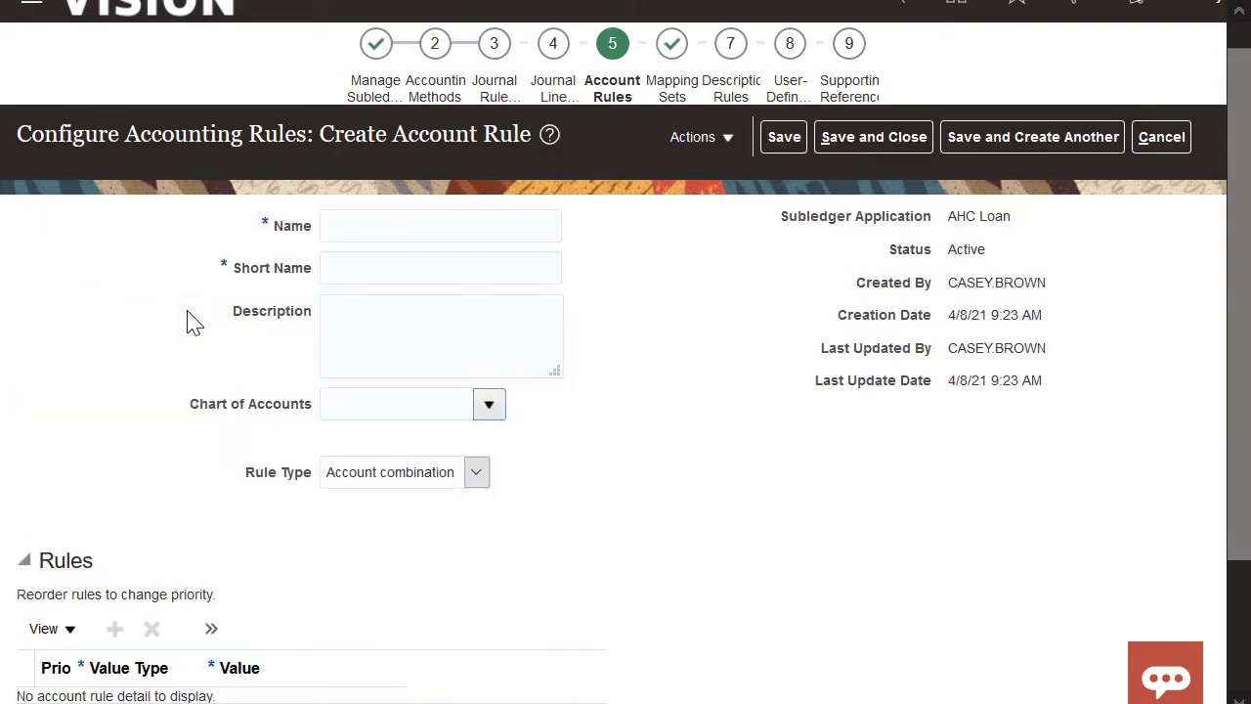
click(329, 227)
text(AR Cash Account Combination)
text(AR_CASH_ACCT_COMBO)
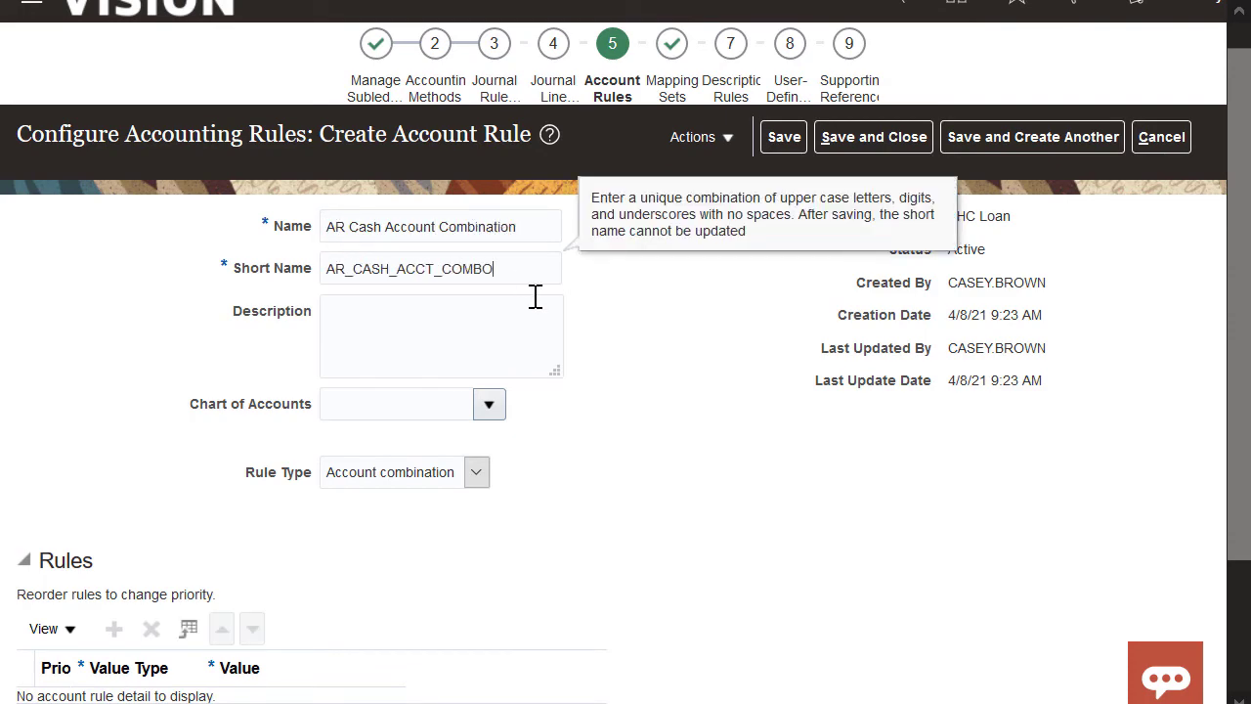
click(489, 404)
scroll(651, 548, down, 5)
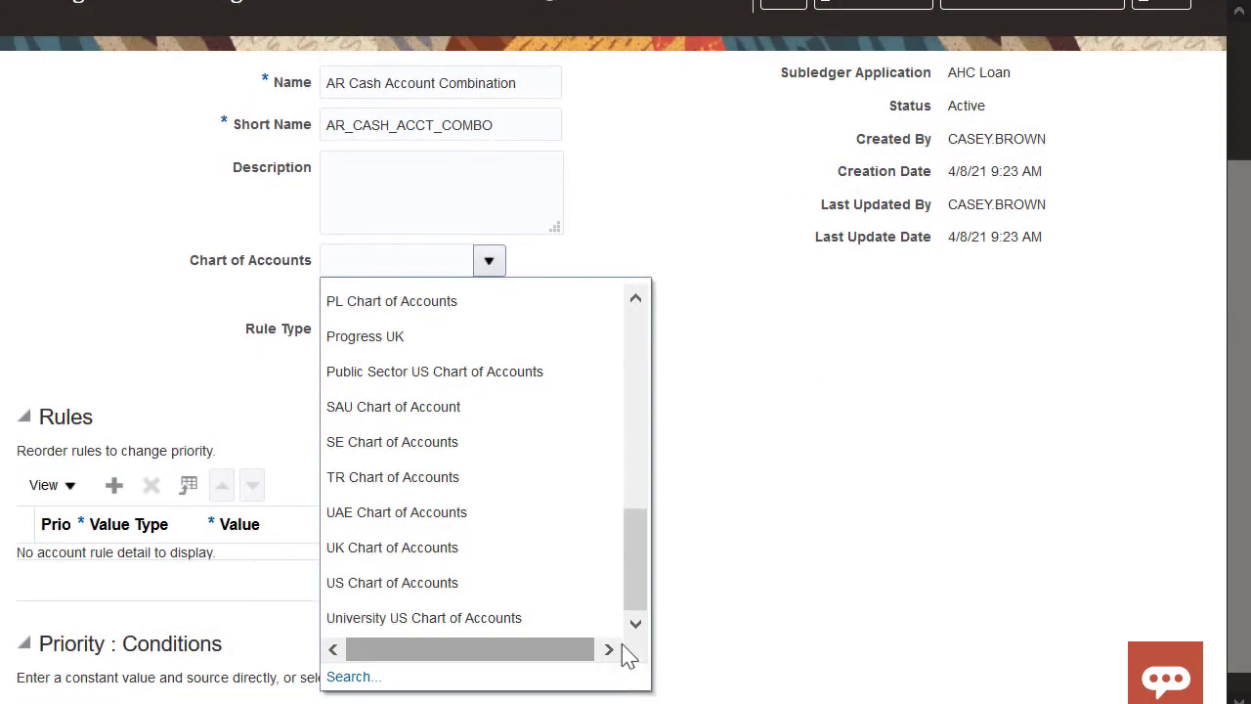
click(518, 593)
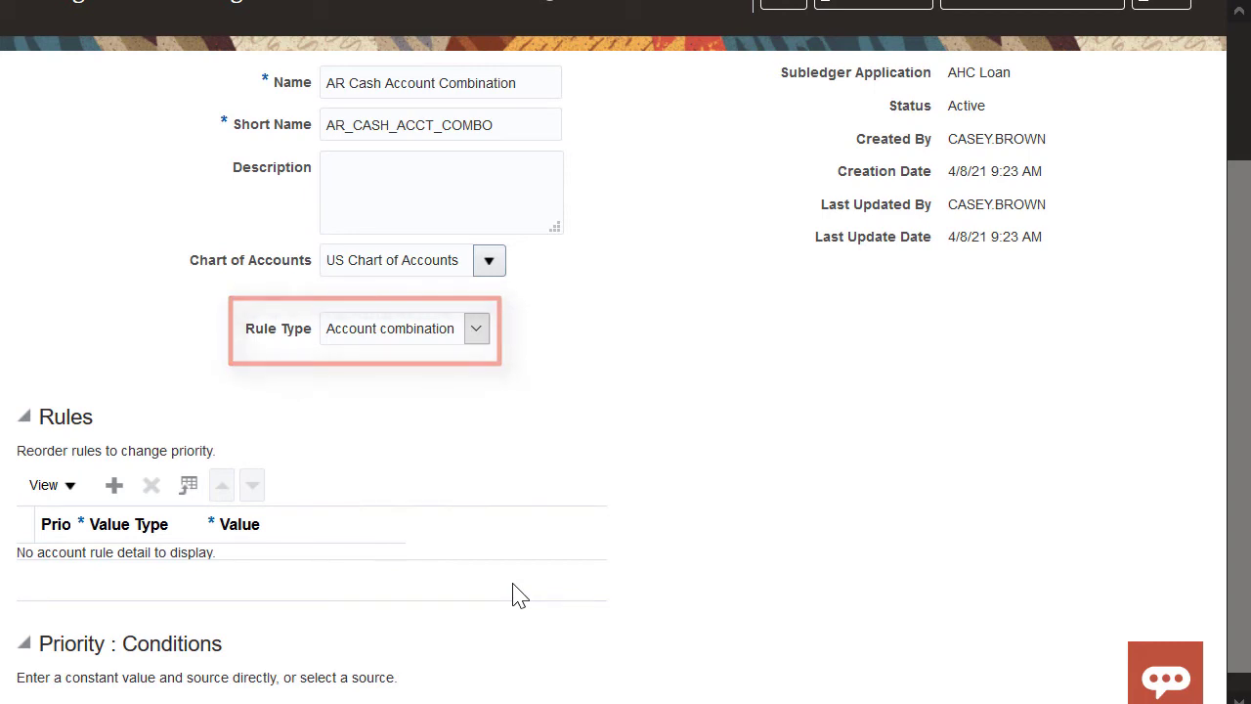
Add a Constant rule with value 101.10.11200.000.000.000, then save the account rule and start another.
click(115, 485)
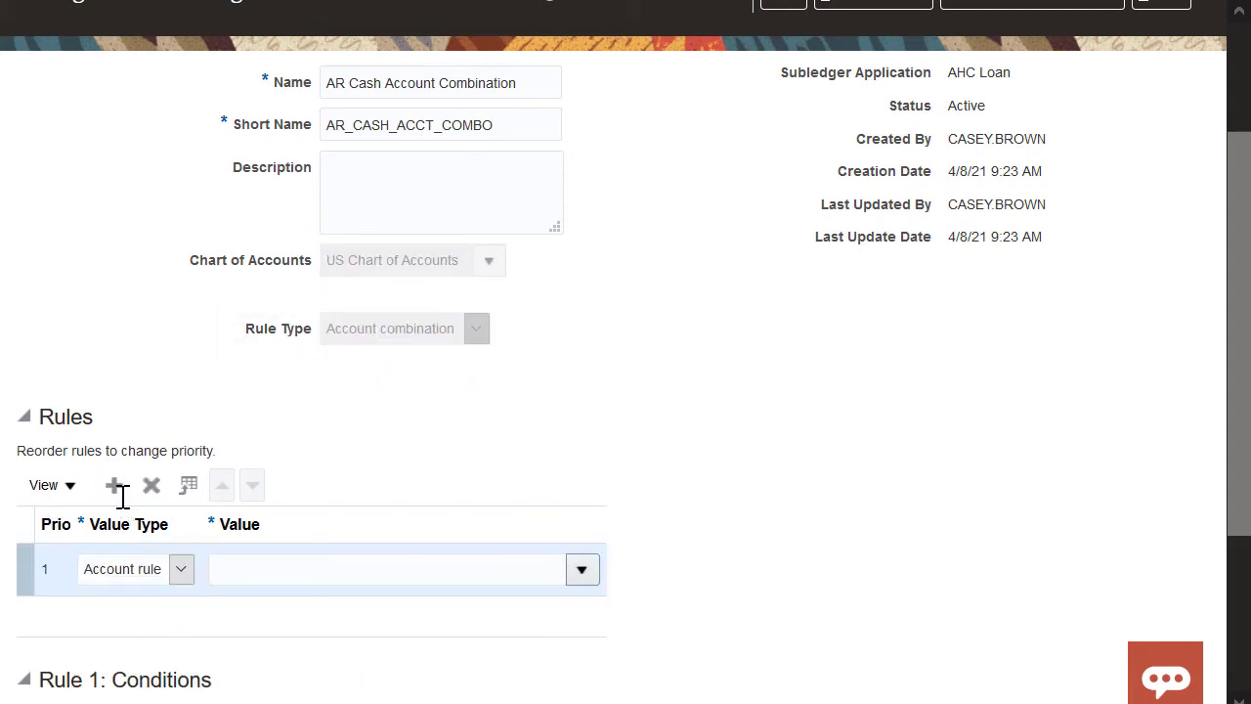
click(180, 569)
click(158, 623)
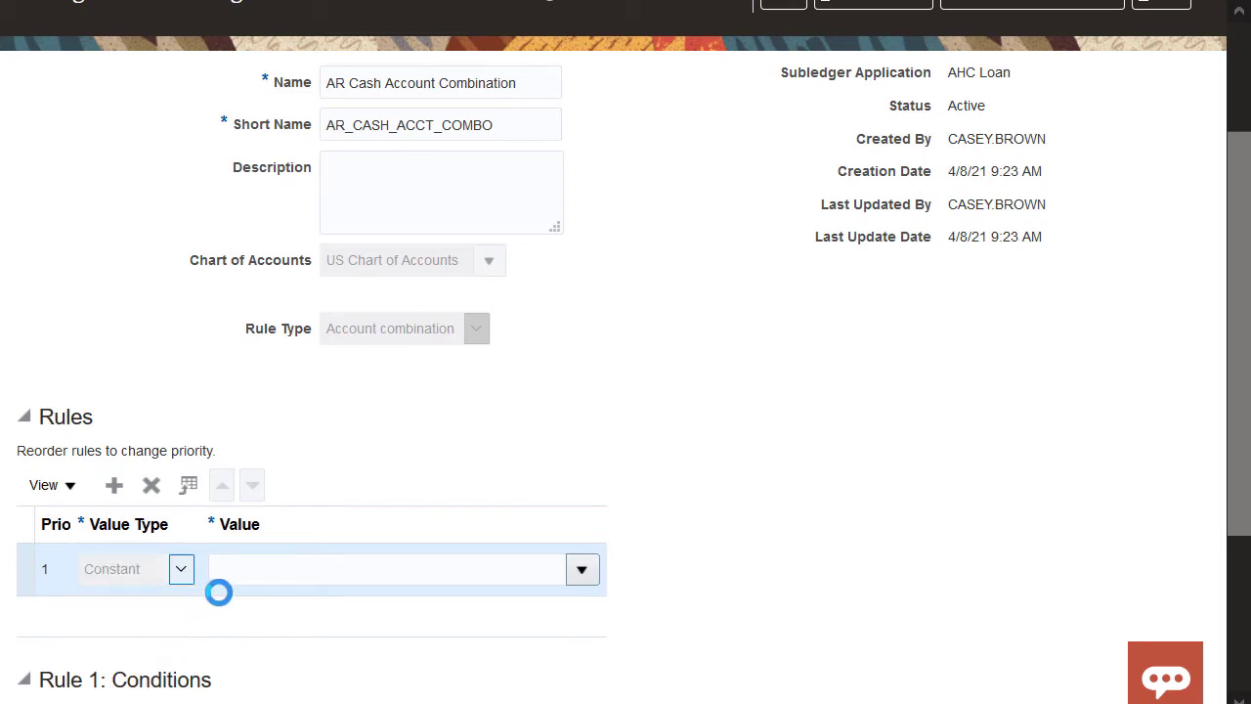
click(244, 575)
text(101.10.11200.000.000.000)
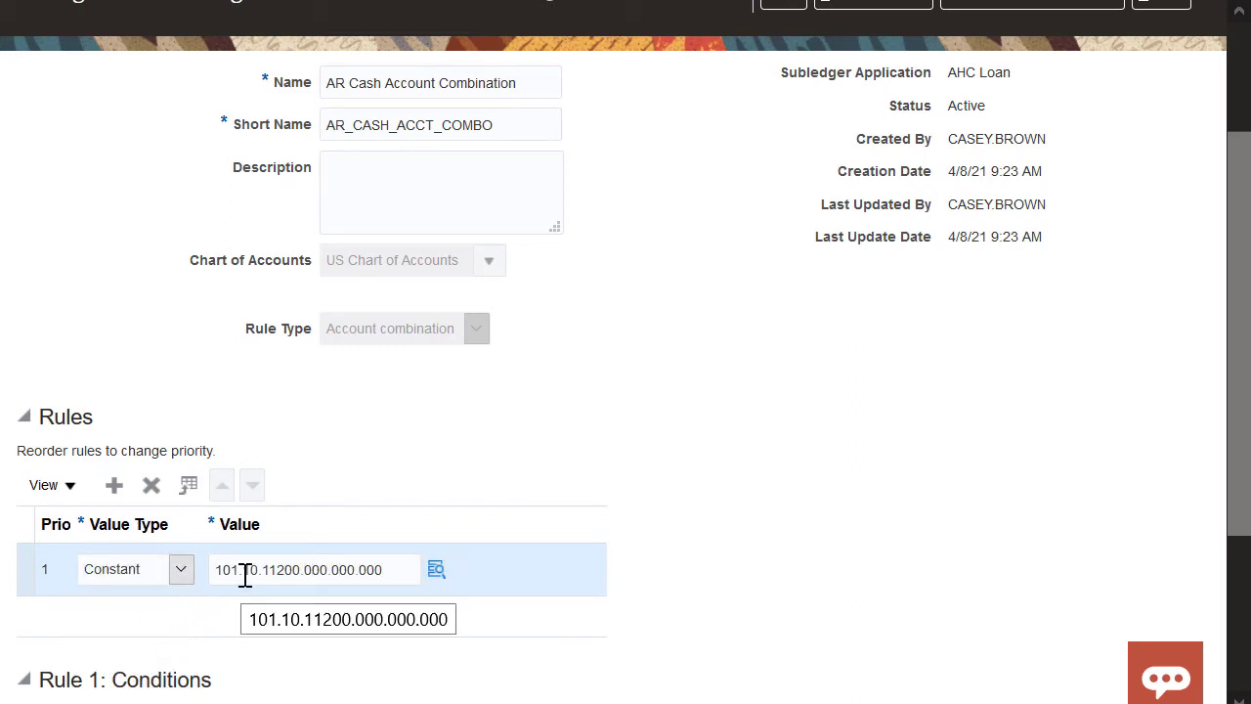
scroll(1227, 284, up, 3)
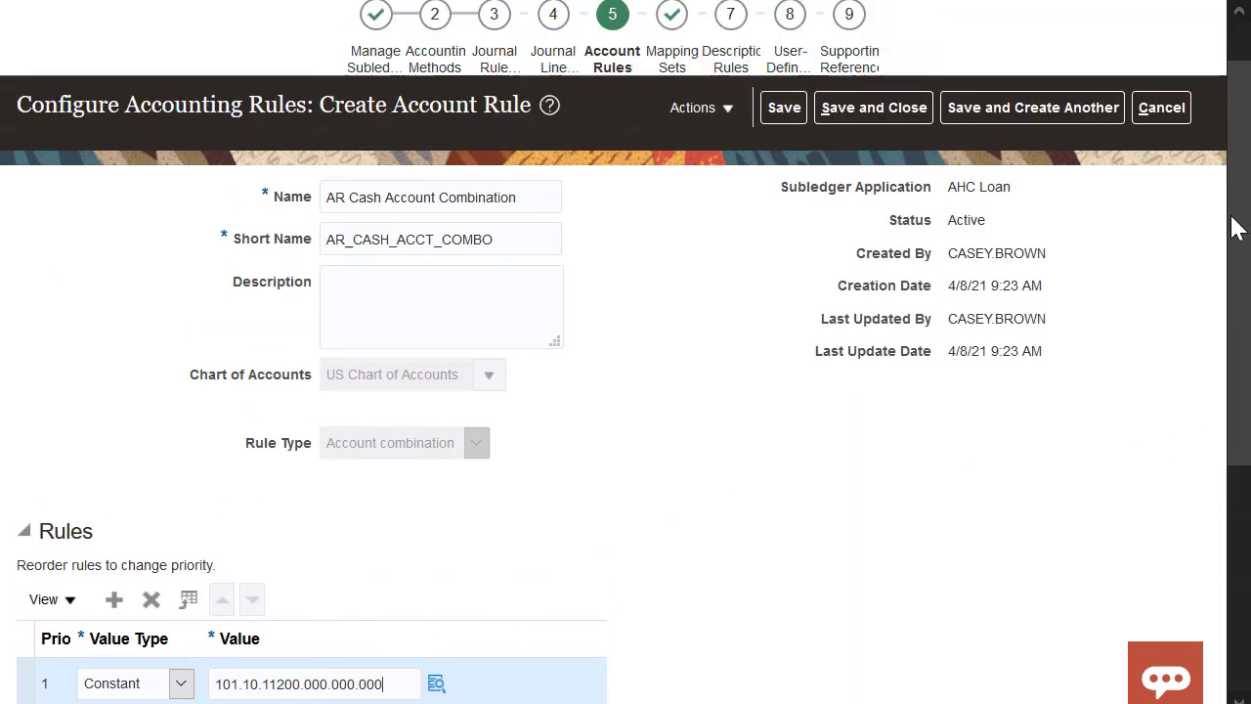
click(1064, 174)
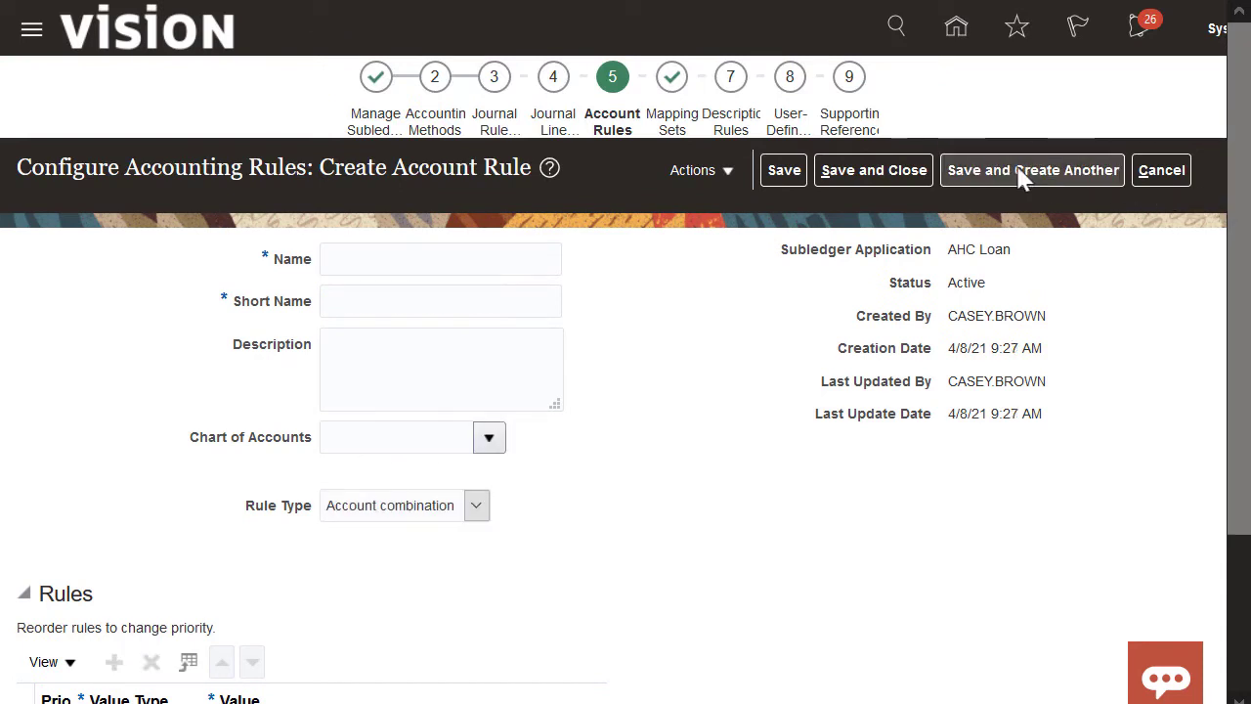
Name the new account rule AR Loan Receivables Segment, short name AR_LOAN_REC_SEG, and assign US Chart of Accounts.
click(516, 261)
text(AR Loan Receivables S)
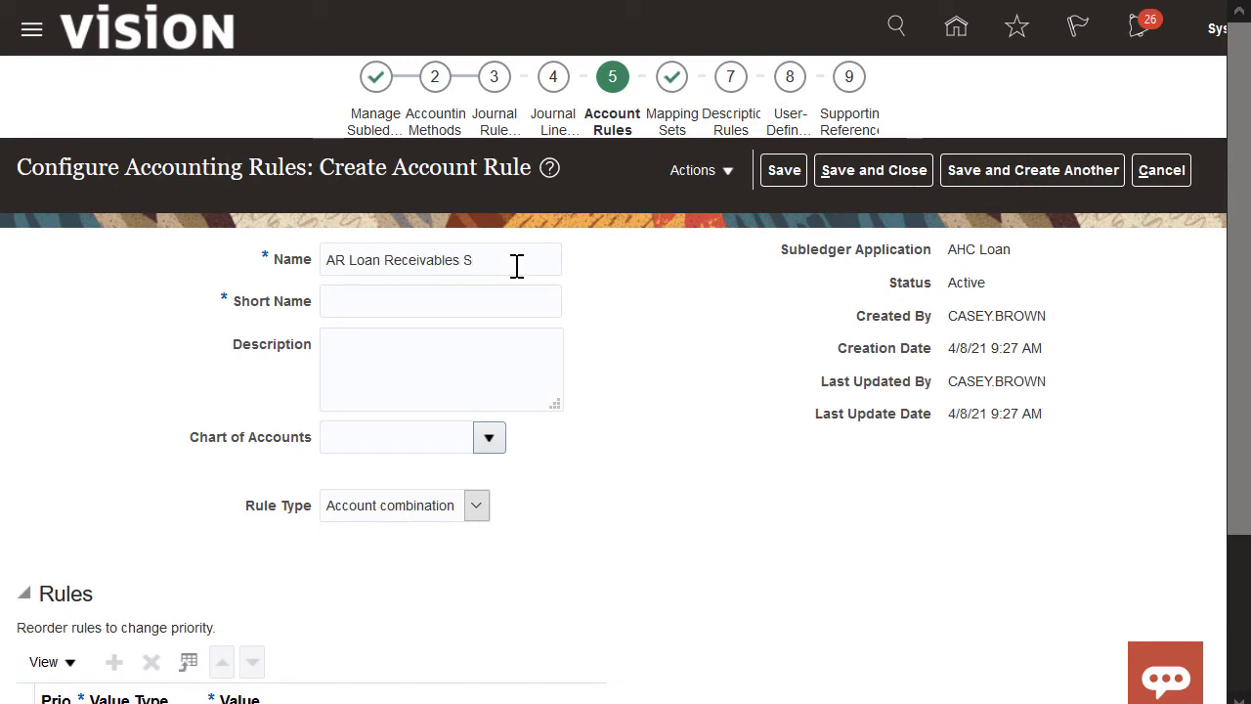
text(egment)
click(494, 295)
text(AR_LOAN_REC_SEG)
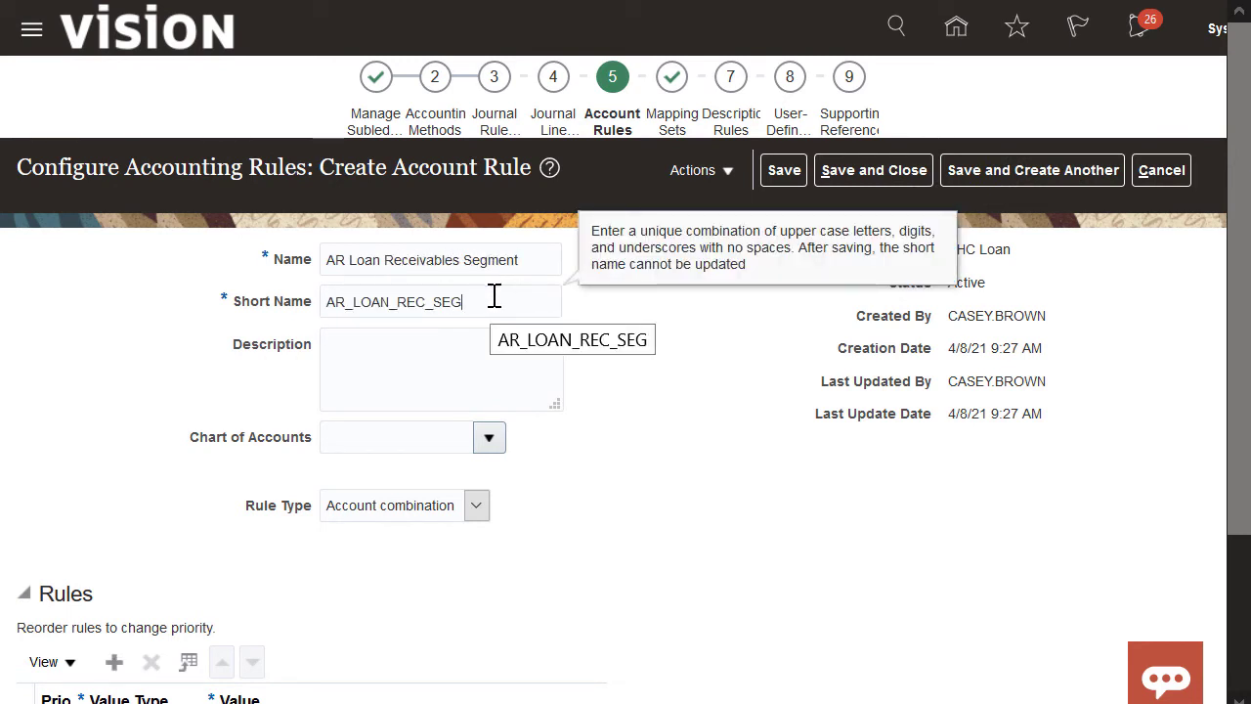
click(489, 437)
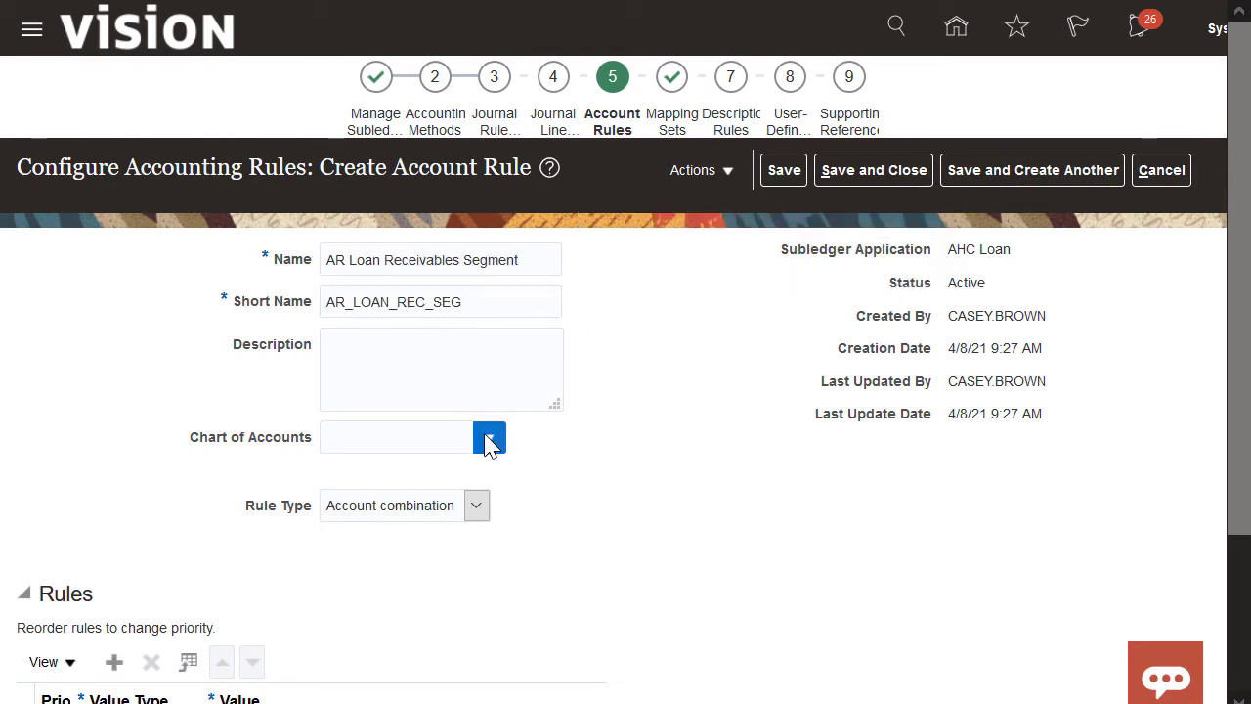
drag(636, 113, 633, 262)
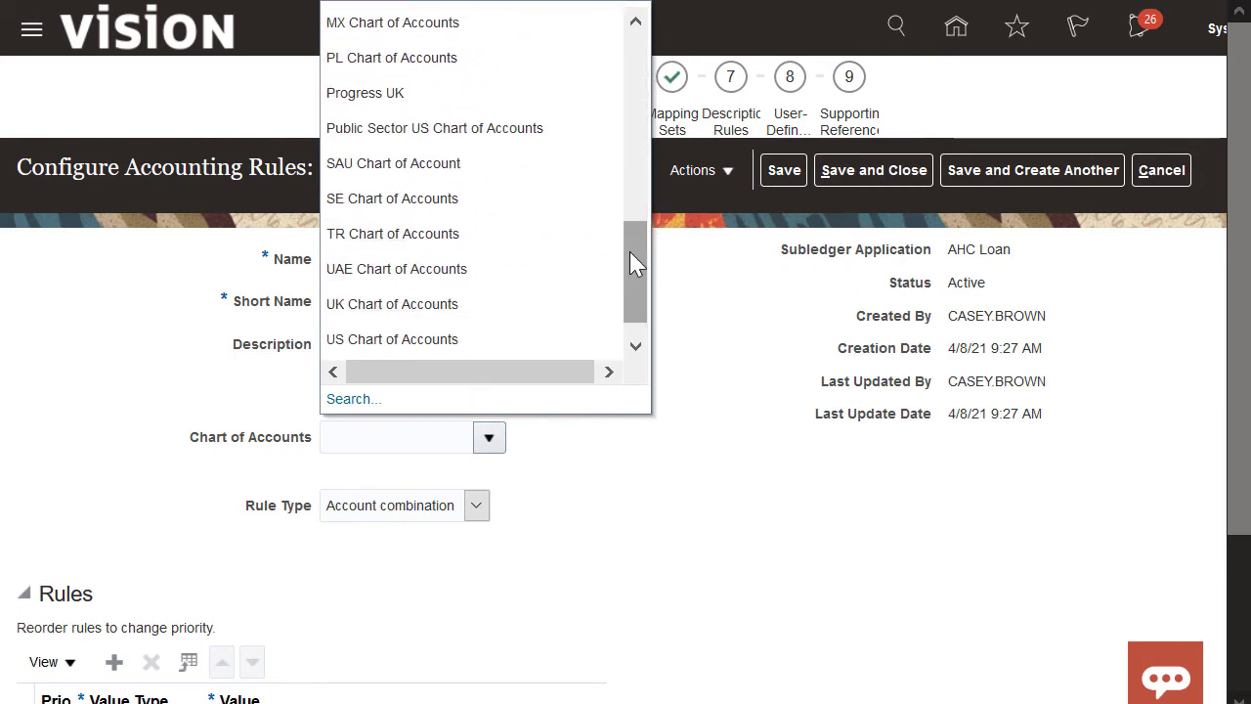
click(547, 347)
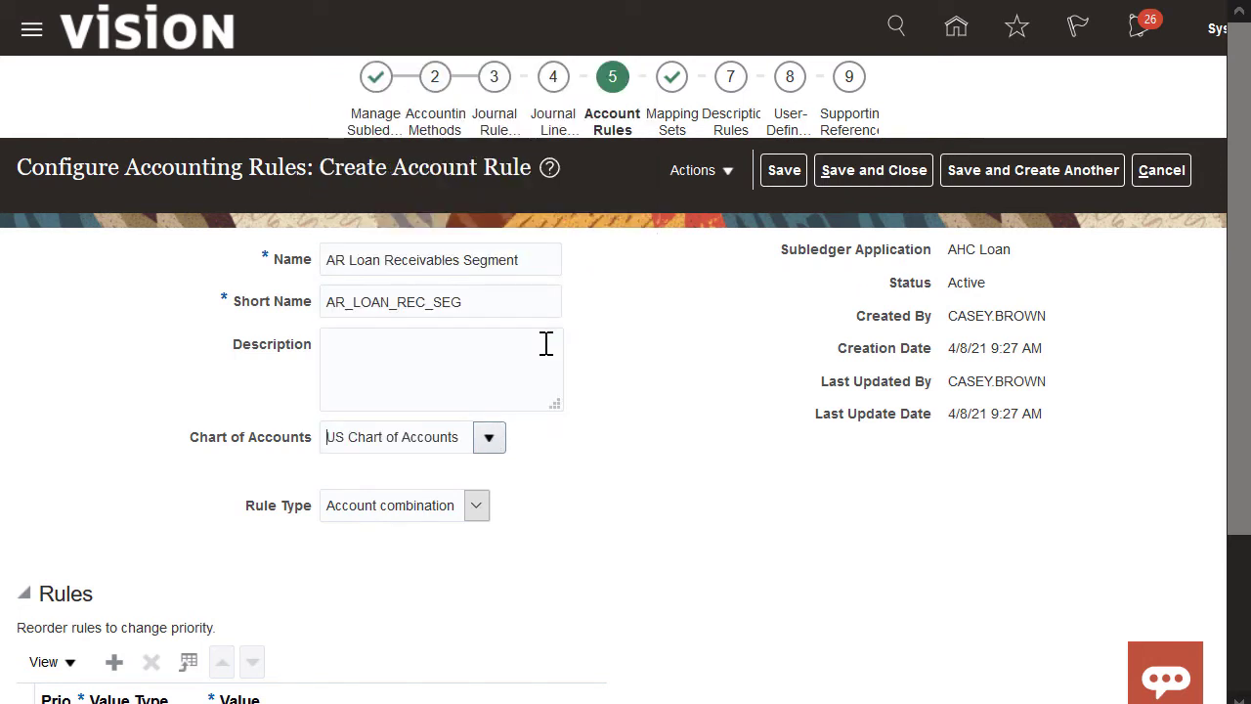
Set the account rule's type to Segment and choose Cost Center as the segment.
click(476, 505)
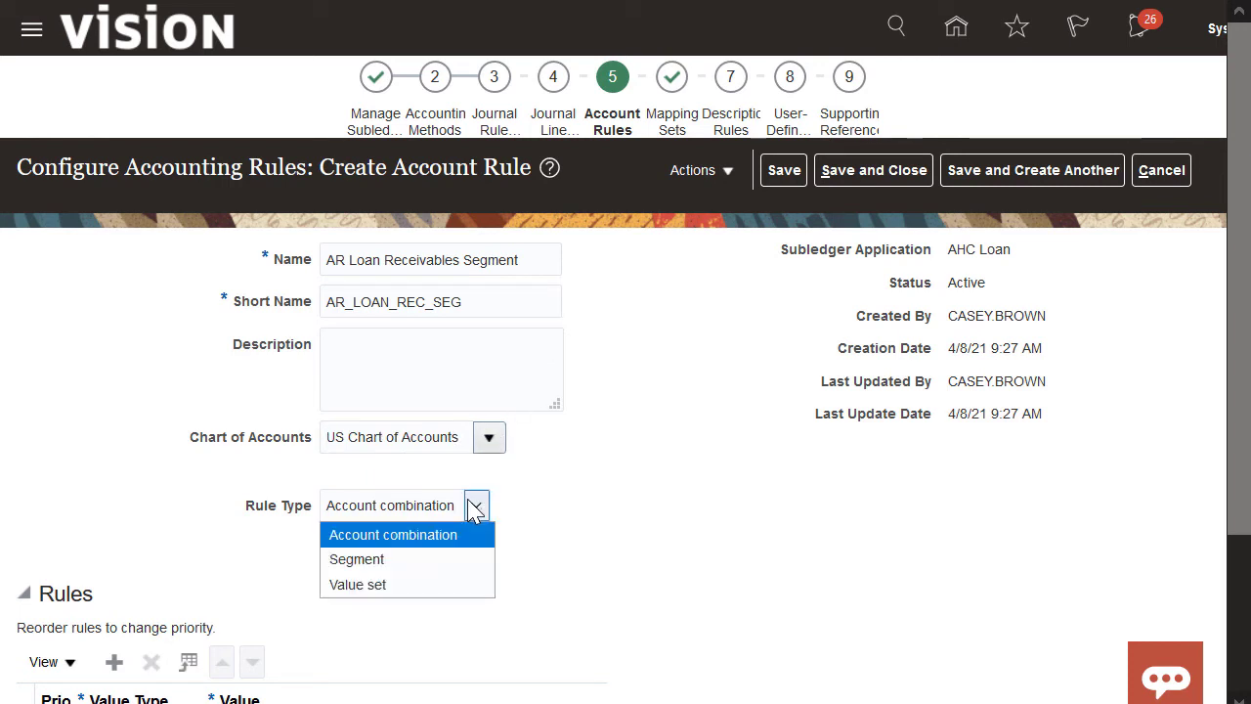
click(442, 557)
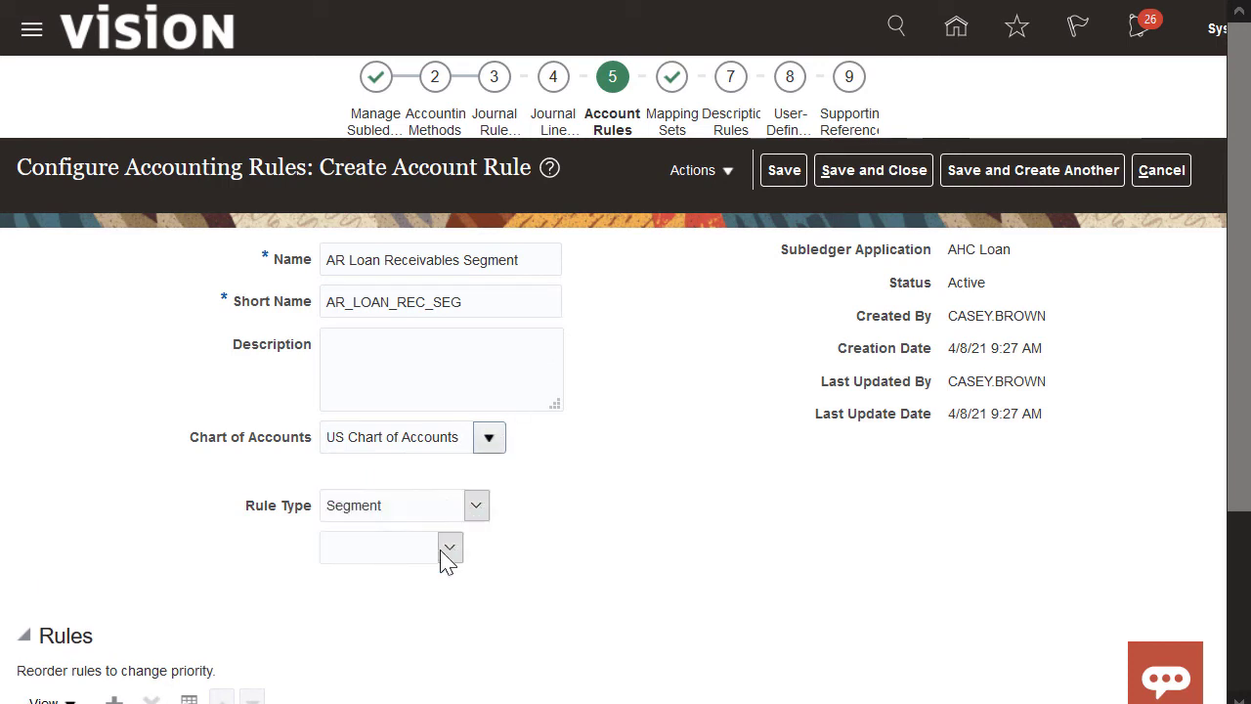
click(449, 547)
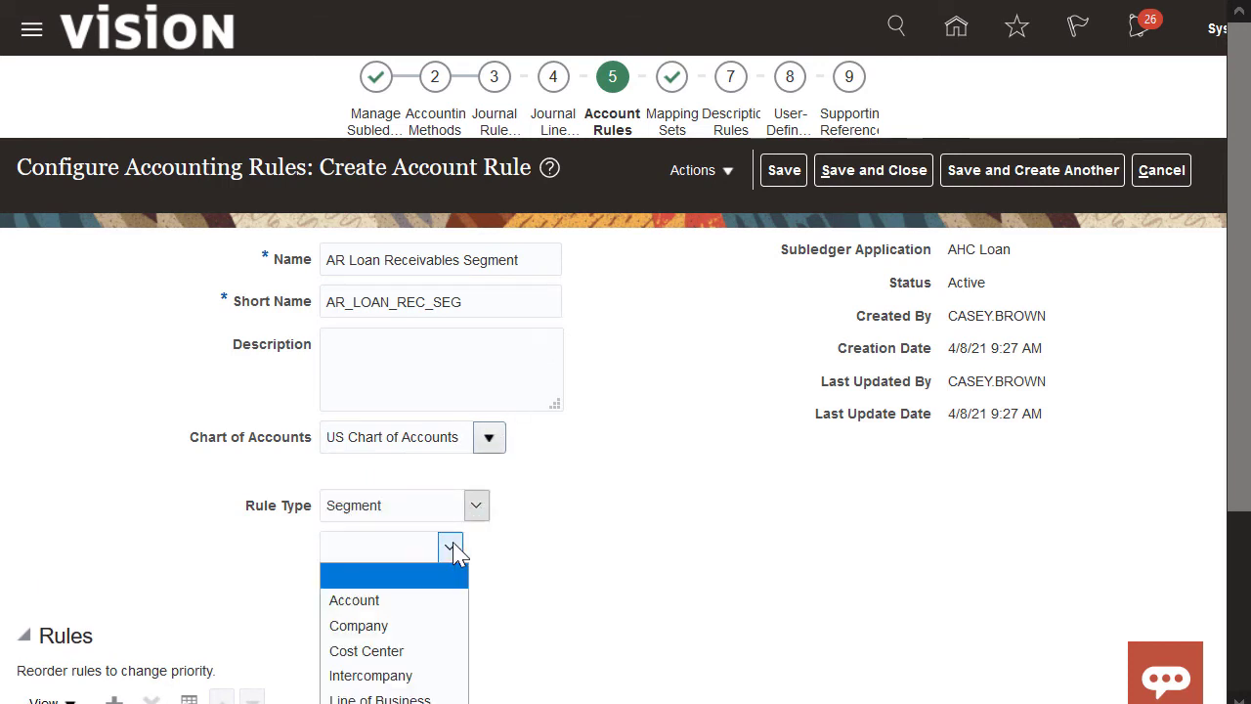
click(427, 652)
Add a Mapping set rule that takes its value from MS Loan Receivables Cost Center Segment.
drag(1242, 438, 1206, 607)
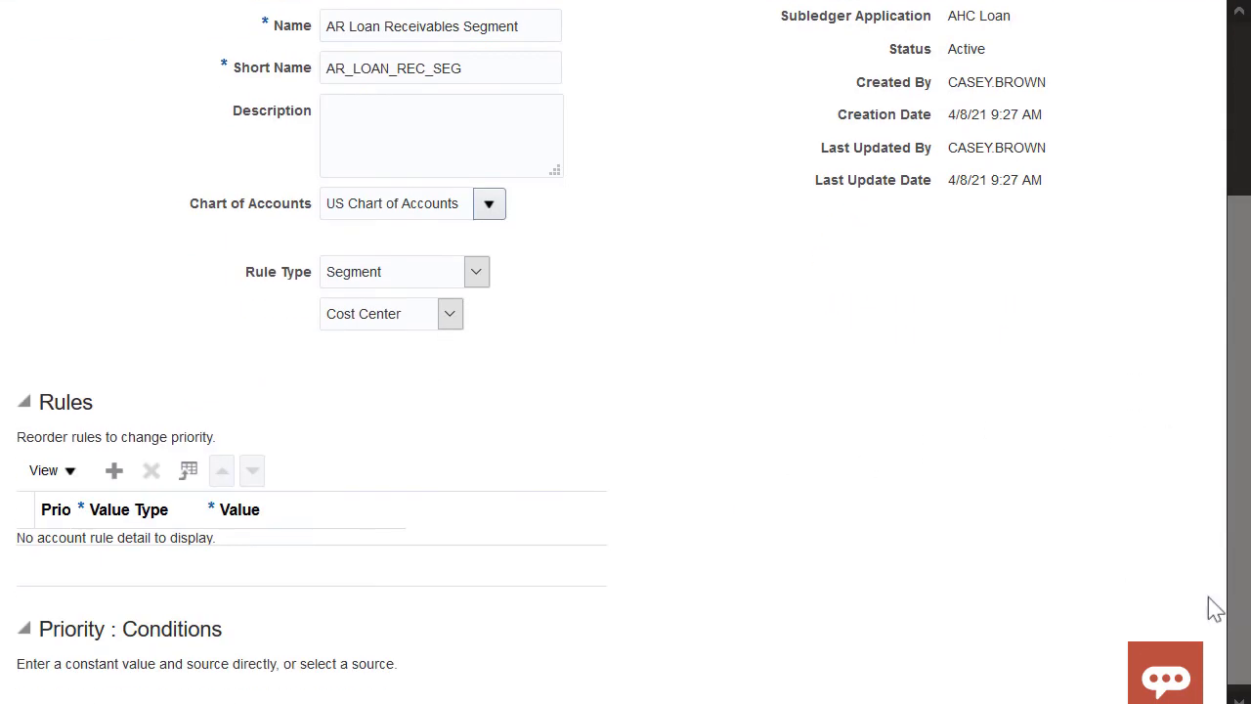
click(122, 473)
click(181, 555)
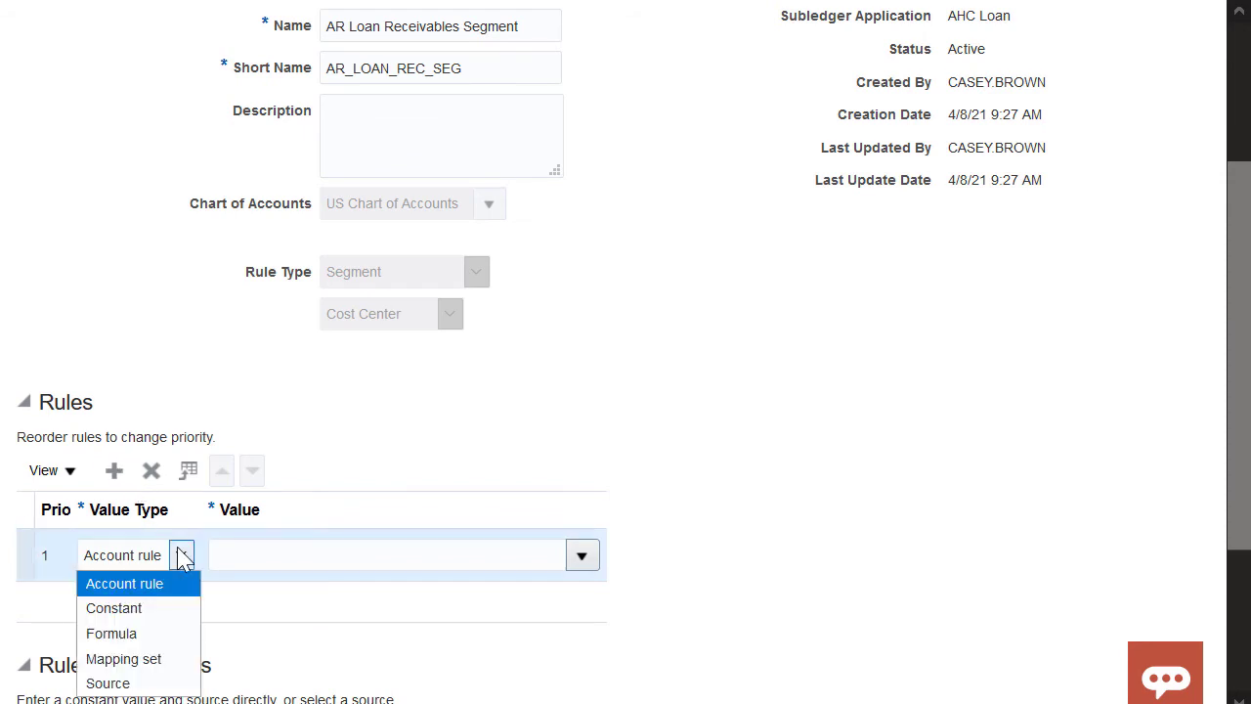
click(164, 660)
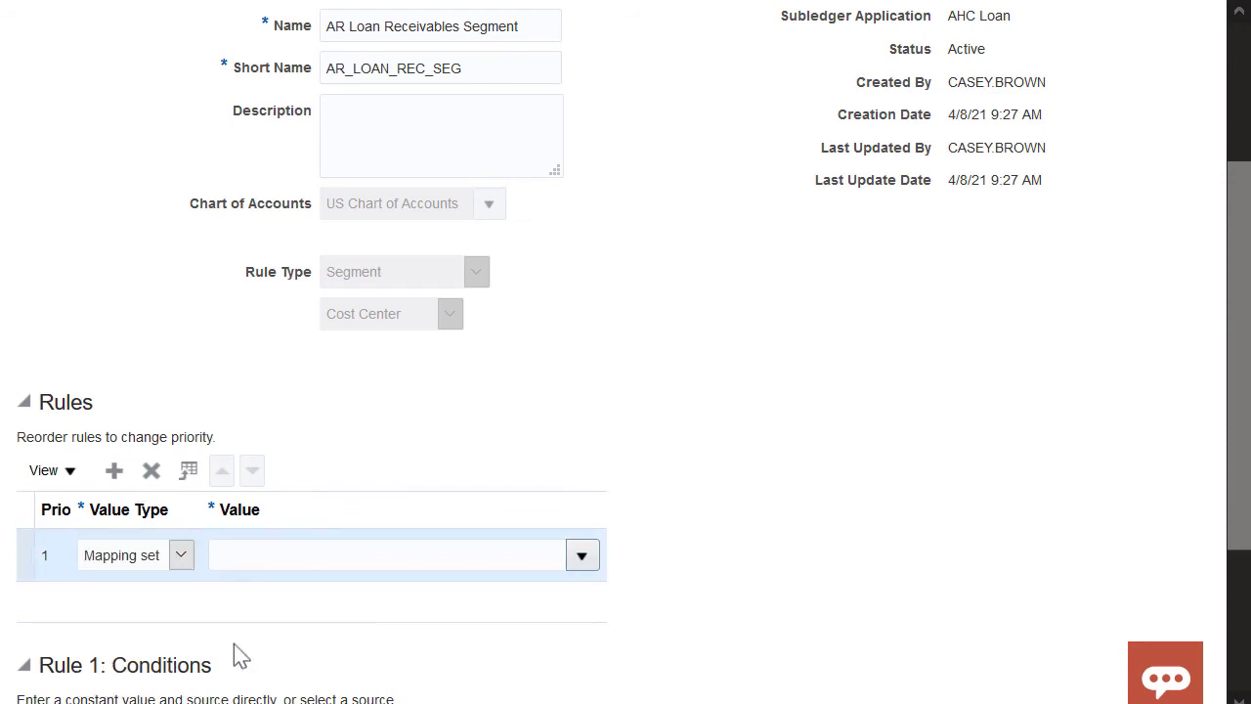
click(582, 555)
click(541, 489)
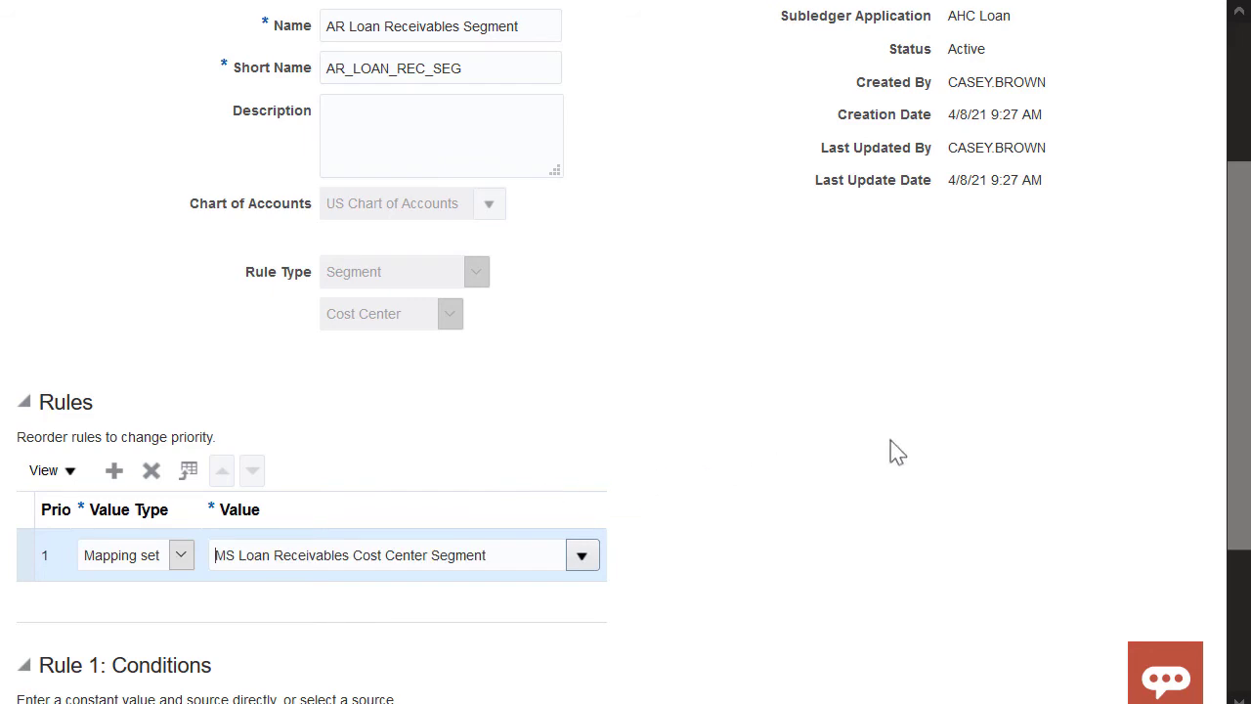
drag(1238, 400, 1235, 279)
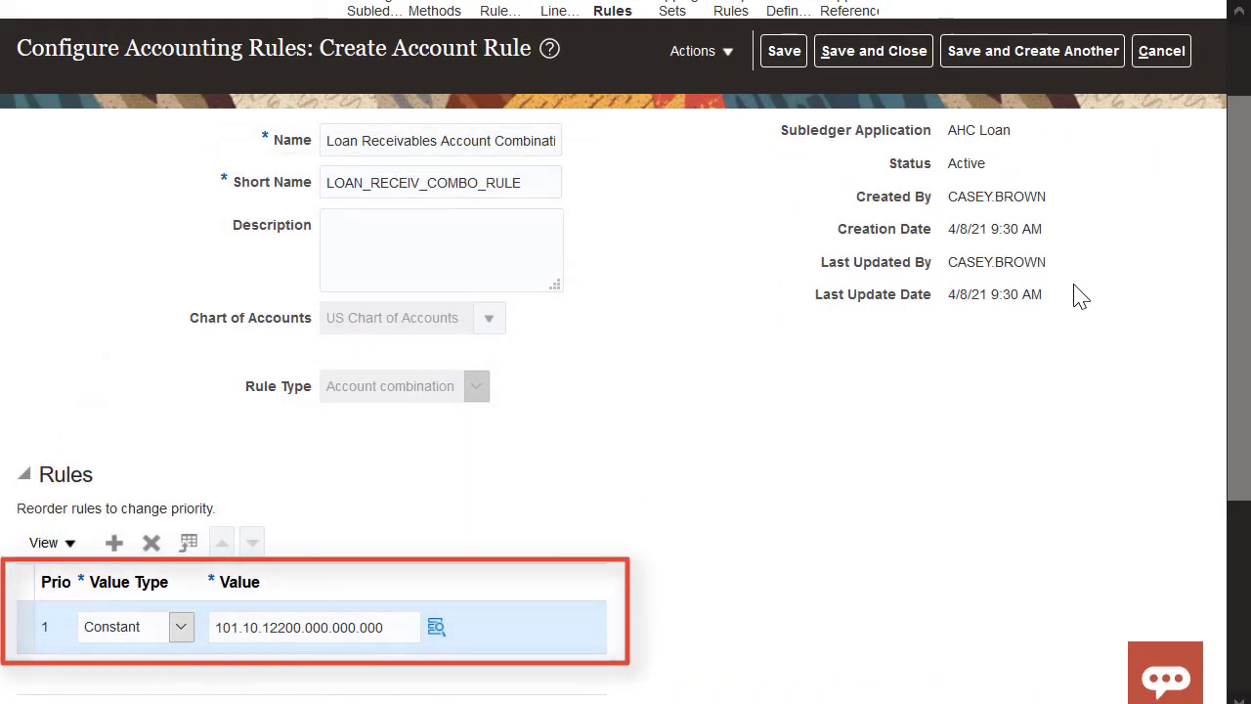
Save and close the LOAN_RECEIV_COMBO_RULE account rule, and open Loan Journal Rule Set to its journal lines.
click(873, 51)
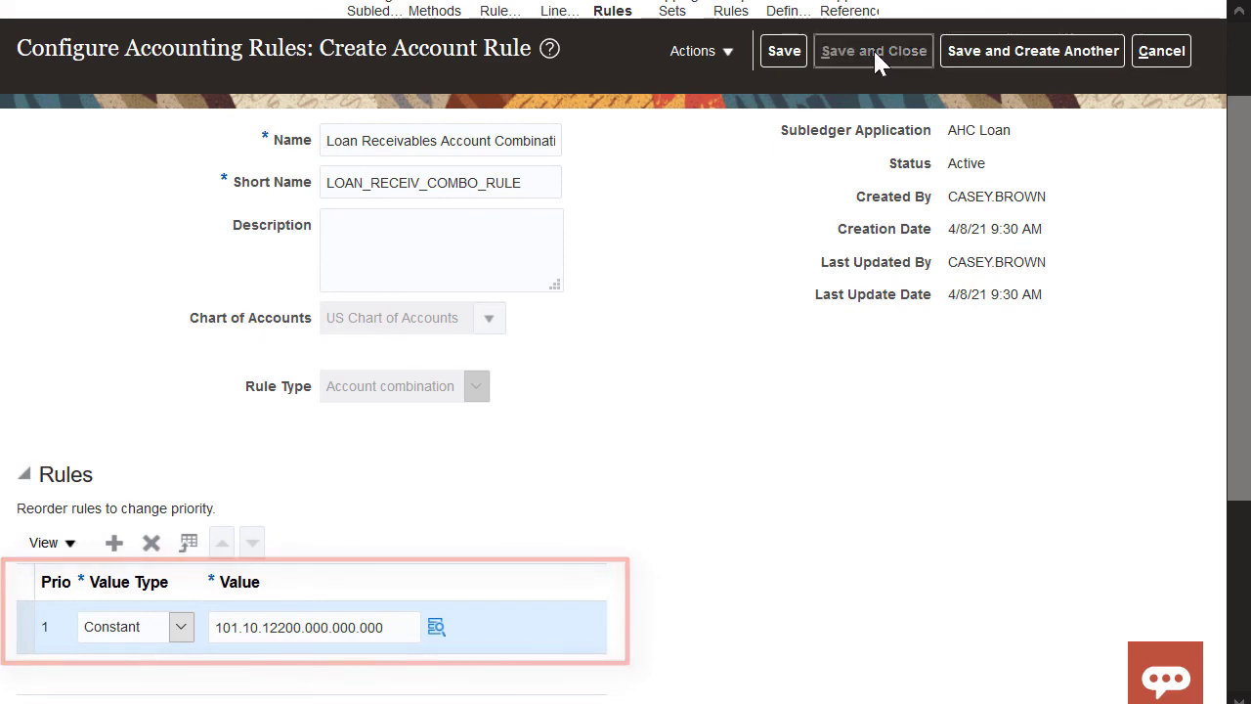
click(499, 119)
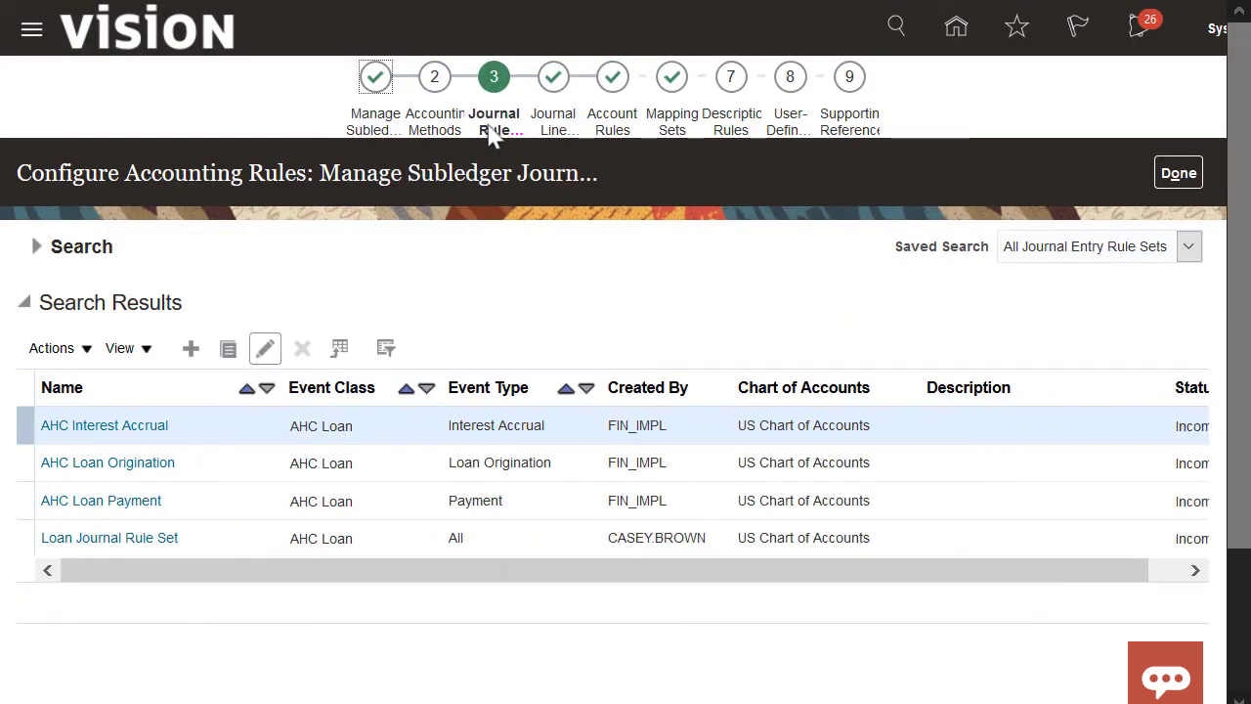
click(156, 538)
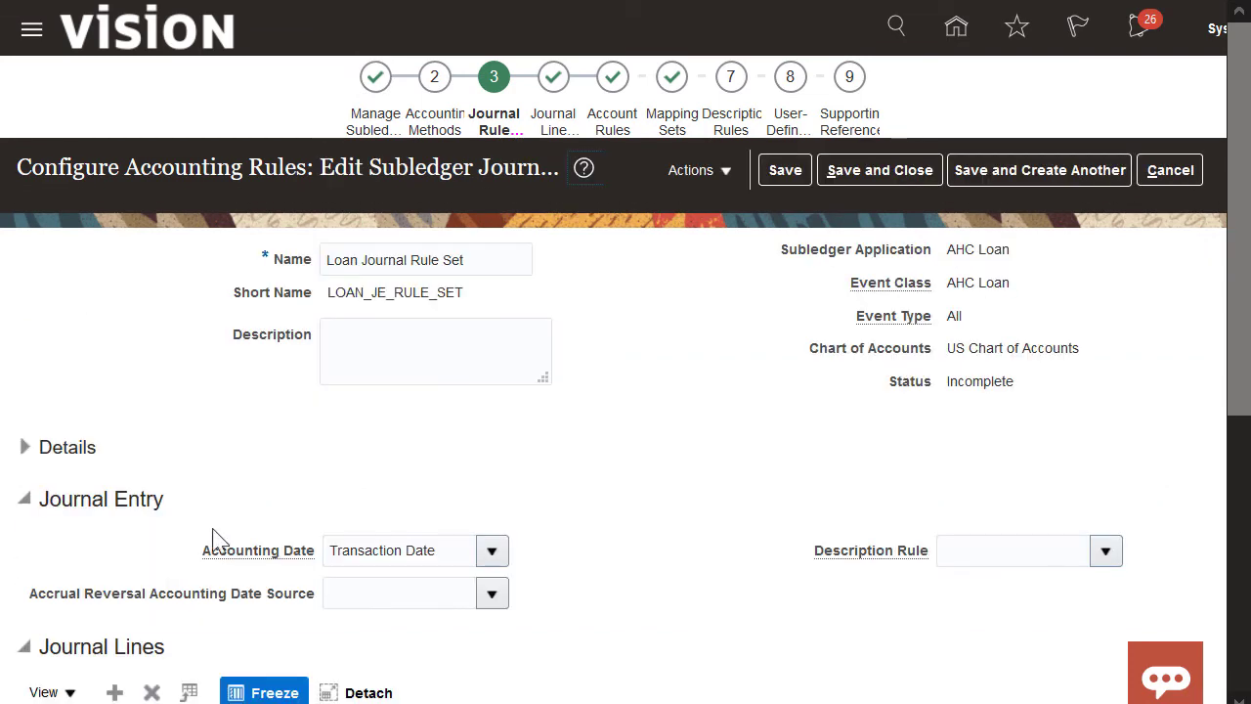
scroll(1240, 427, down, 3)
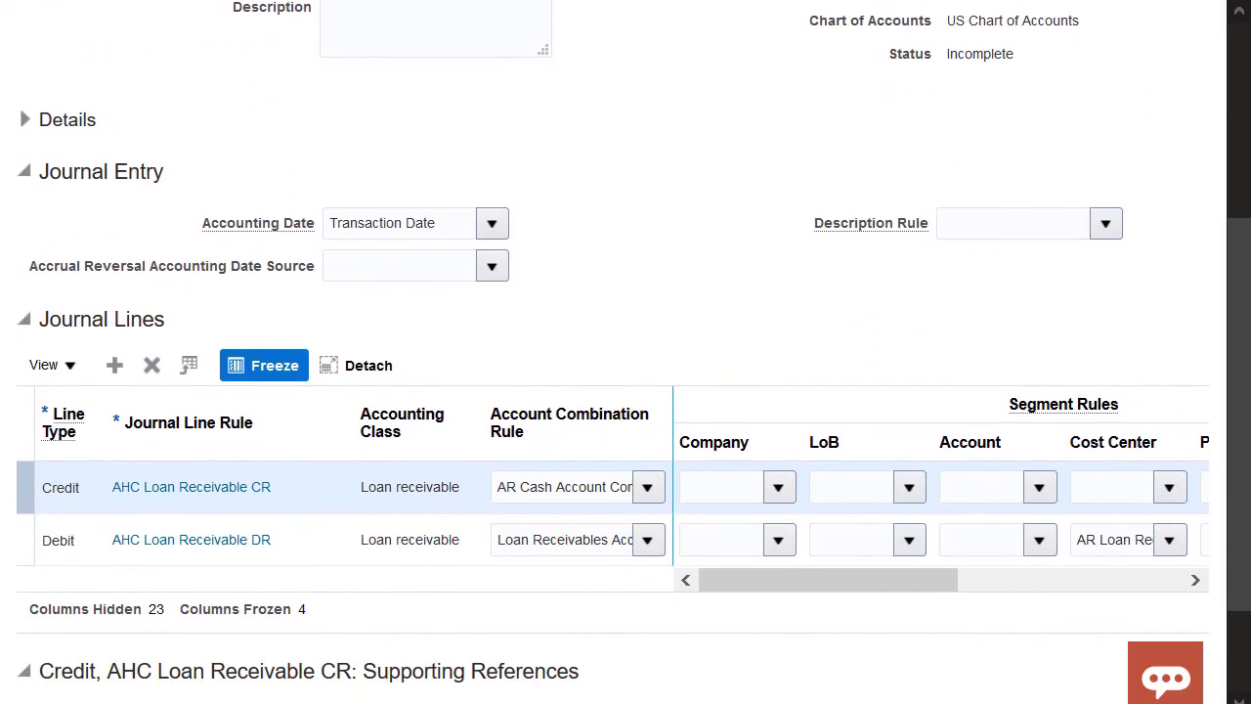